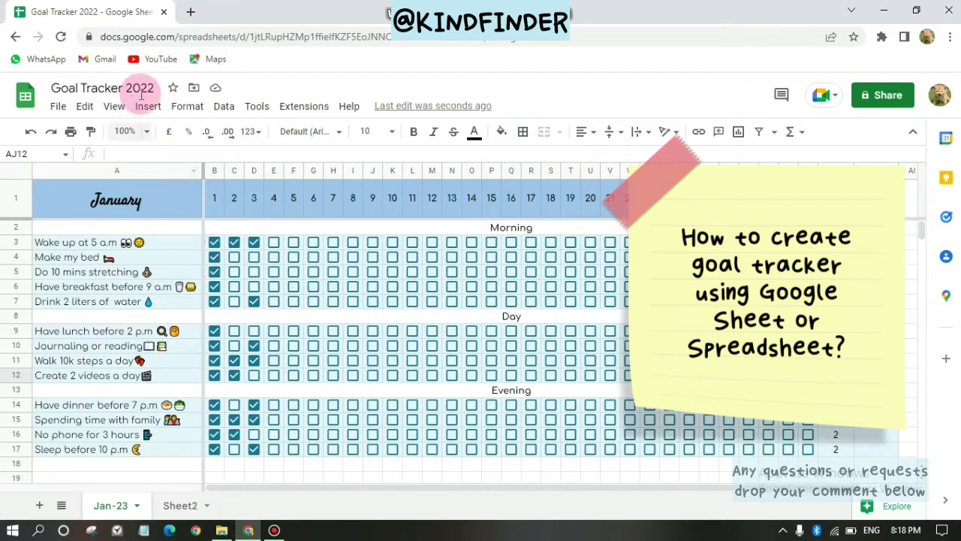
# Step: Change the title's year from 2022 to 2023, making it 'Goal Tracker 2023'
pyautogui.click(154, 89)
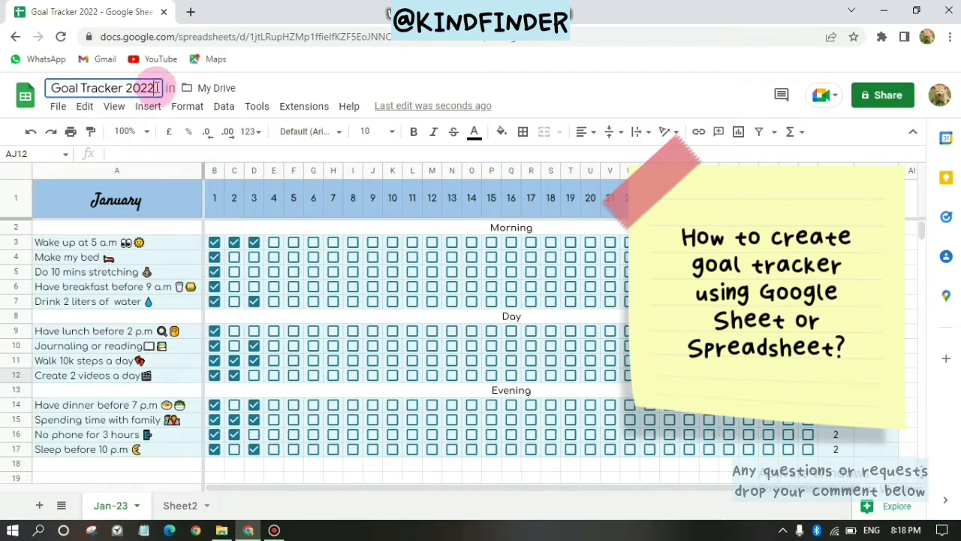
pyautogui.press('BackSpace')
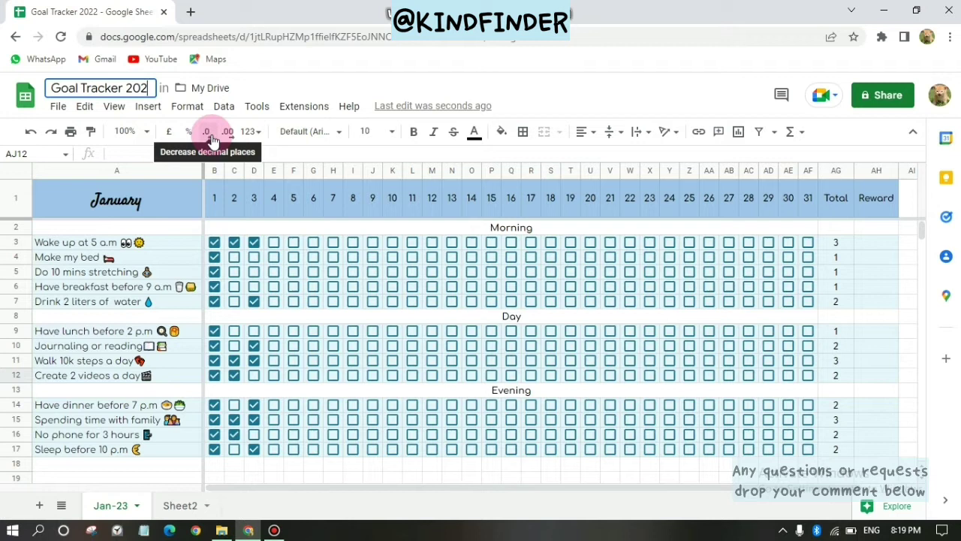
pyautogui.write('3')
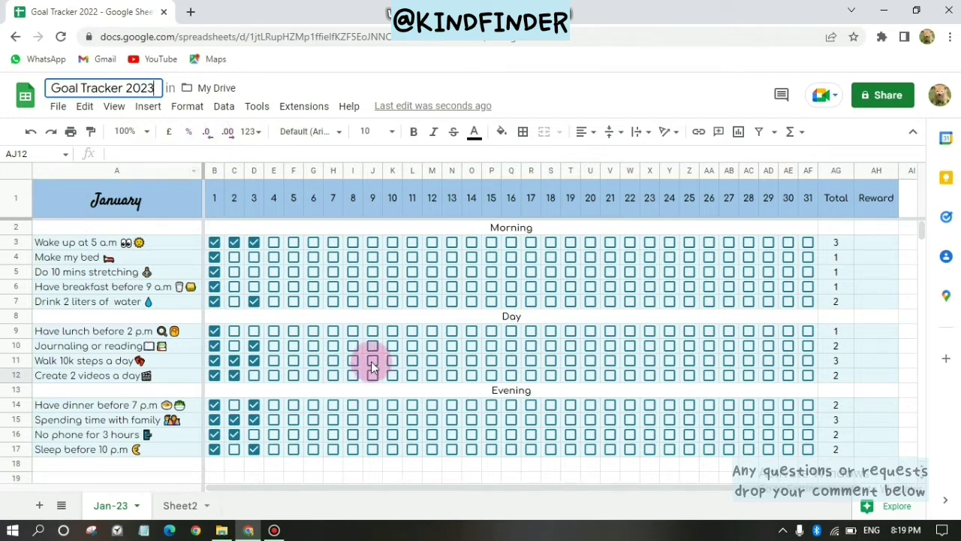
pyautogui.click(179, 353)
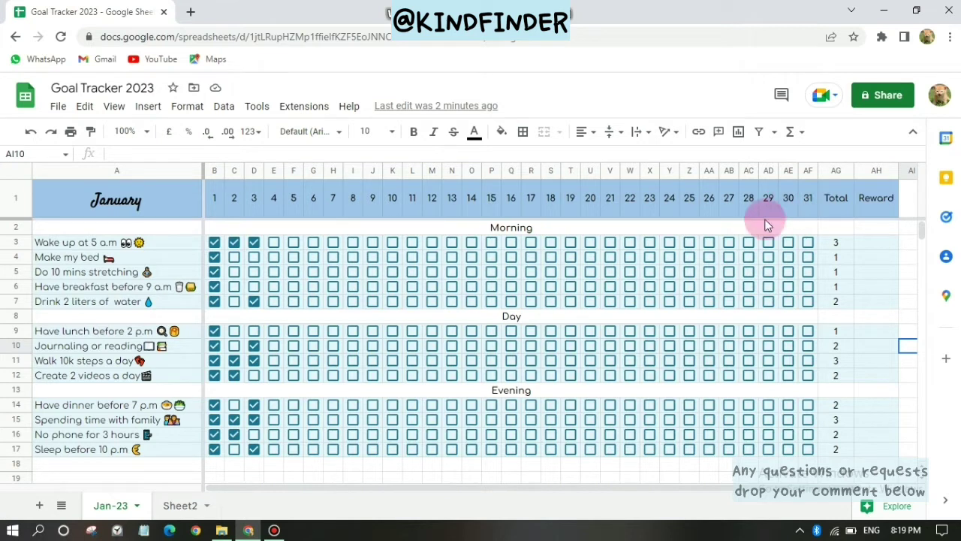
# Step: Untick and re-tick the checkbox in cell B3 of the January sheet
pyautogui.click(215, 242)
pyautogui.click(215, 242)
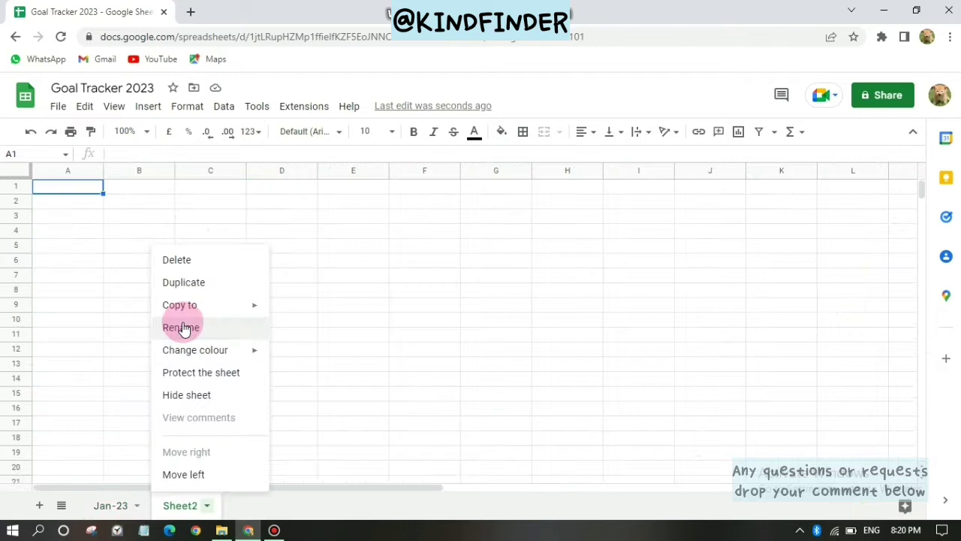
# Step: Rename Sheet2 to Feb-23 and enter February in A1, with days 1 and 2 in B1:C1
pyautogui.click(181, 328)
pyautogui.write('Feb-2')
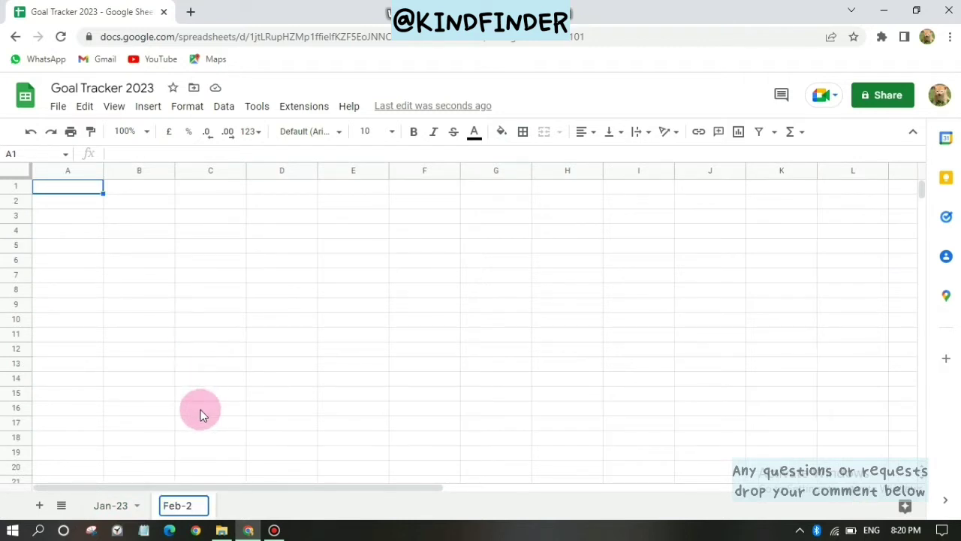
pyautogui.write('3')
pyautogui.press('Return')
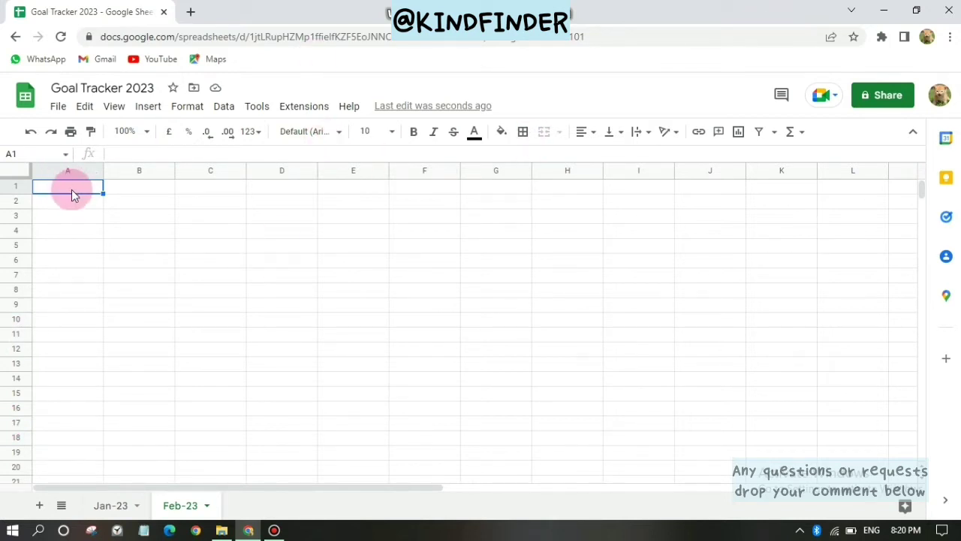
pyautogui.write('February')
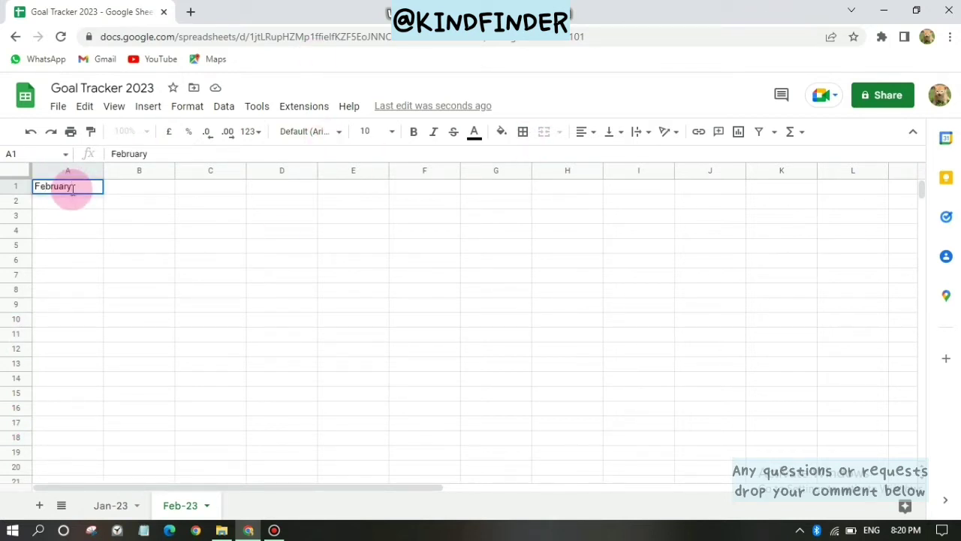
pyautogui.click(135, 188)
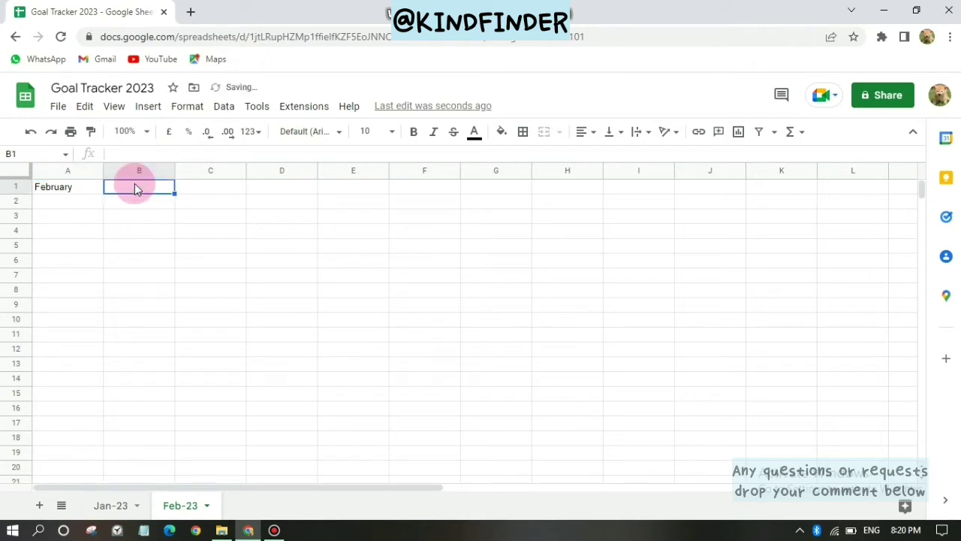
pyautogui.write('1')
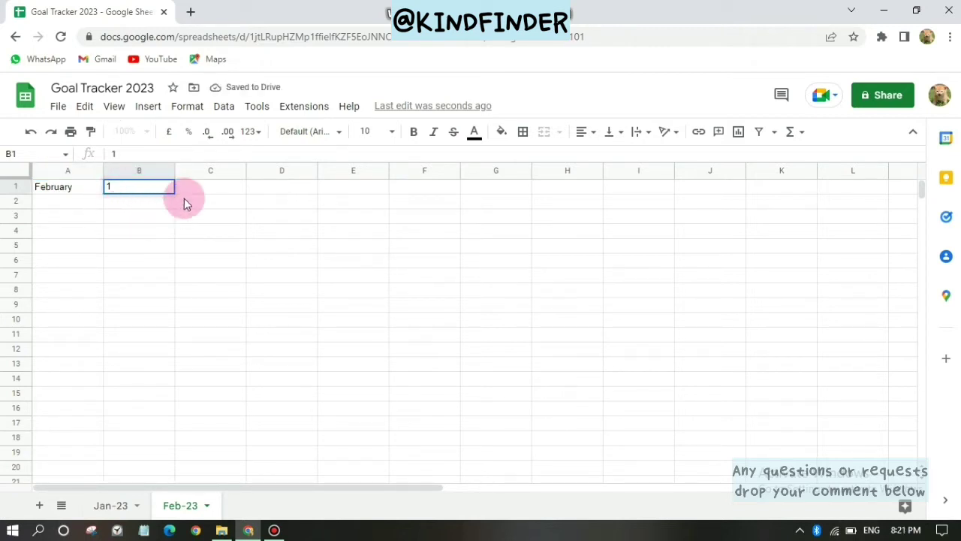
pyautogui.click(211, 192)
pyautogui.write('2')
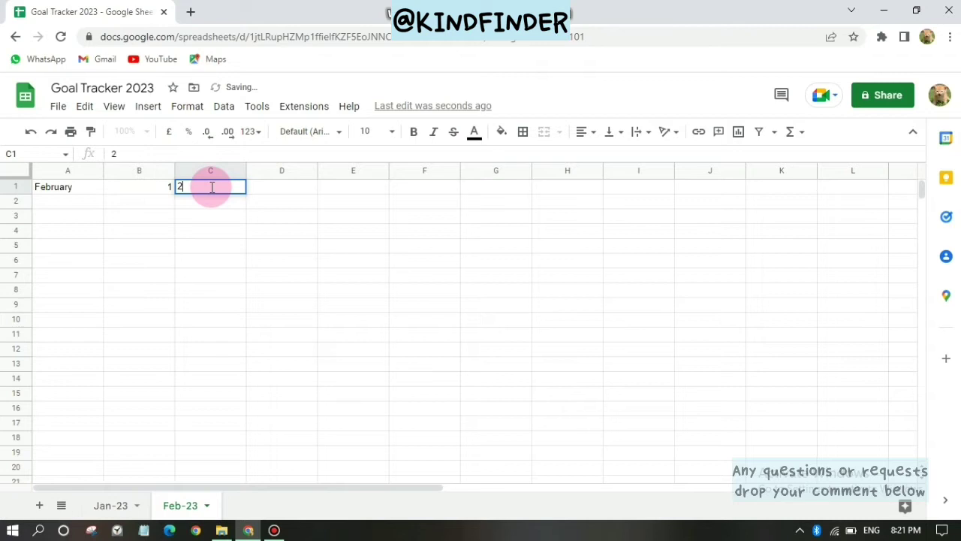
pyautogui.press('Left')
# Step: Fill the day numbers through 25 across B1:Z1 and narrow columns B to Z
pyautogui.moveTo(248, 195)
pyautogui.mouseDown()
pyautogui.moveTo(208, 188)
pyautogui.moveTo(957, 218)
pyautogui.mouseUp()
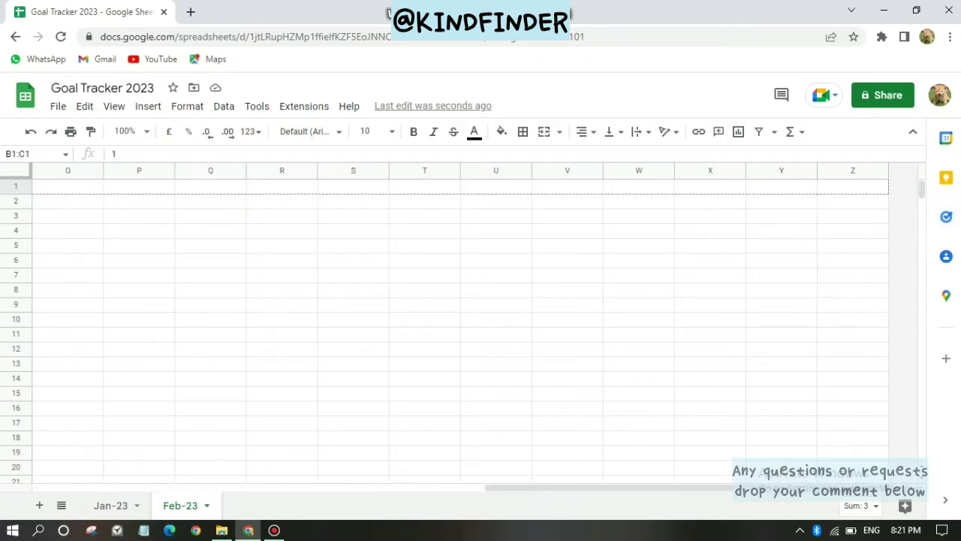
pyautogui.moveTo(878, 197)
pyautogui.mouseDown()
pyautogui.moveTo(901, 181)
pyautogui.moveTo(839, 172)
pyautogui.mouseUp()
pyautogui.moveTo(901, 170)
pyautogui.mouseDown()
pyautogui.moveTo(3, 197)
pyautogui.moveTo(118, 171)
pyautogui.mouseUp()
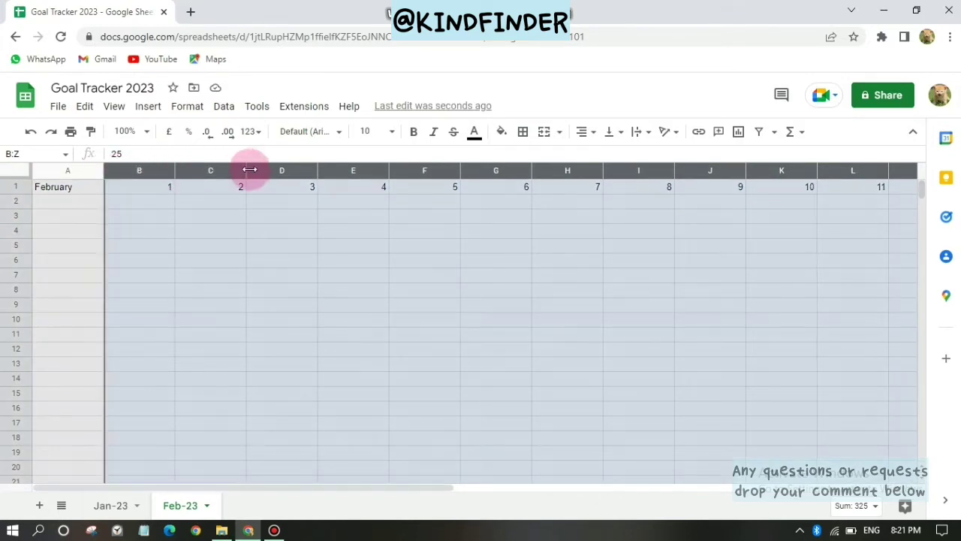
pyautogui.moveTo(250, 169); pyautogui.dragTo(198, 170)
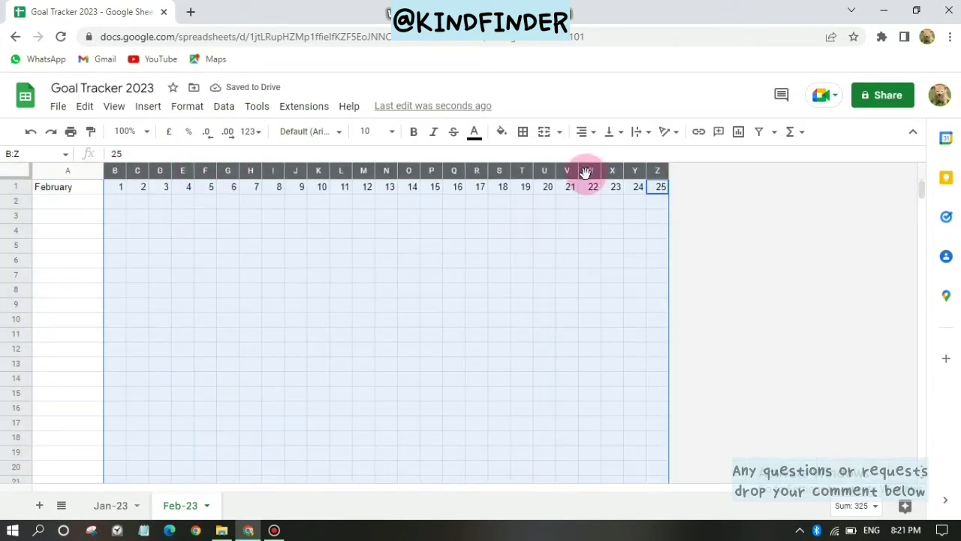
pyautogui.click(634, 216)
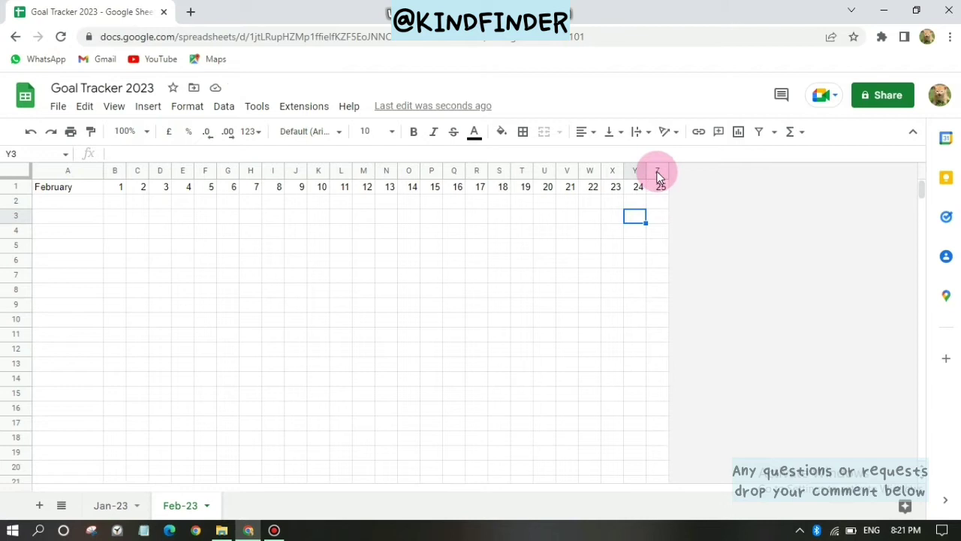
pyautogui.moveTo(658, 176); pyautogui.dragTo(552, 172)
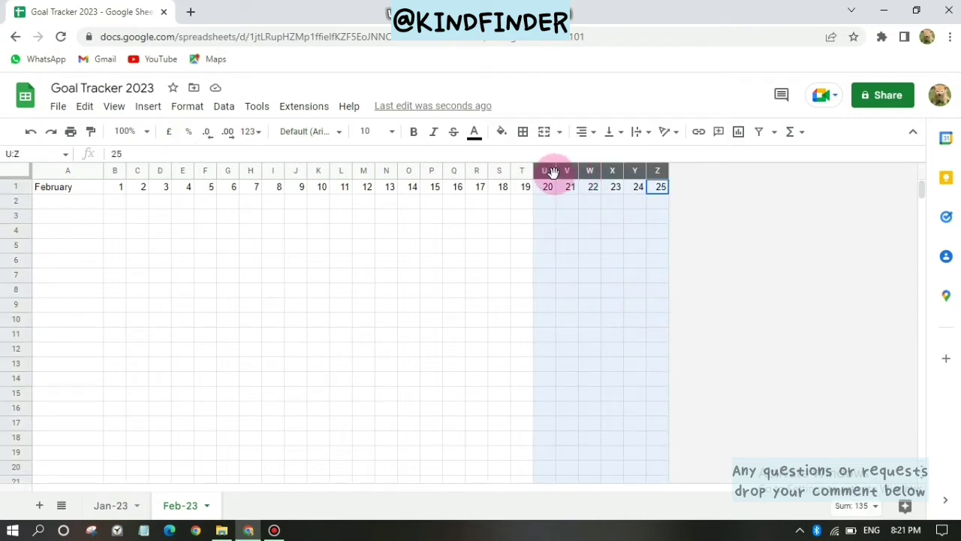
pyautogui.moveTo(552, 172); pyautogui.dragTo(525, 173)
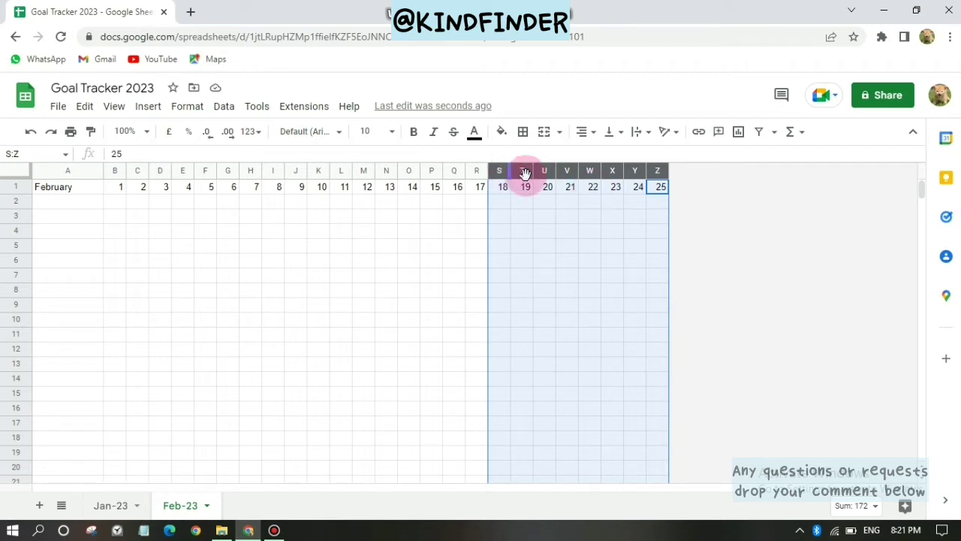
# Step: Insert eight columns after Z and extend the day numbers to 31 in AF1
pyautogui.rightClick(637, 185)
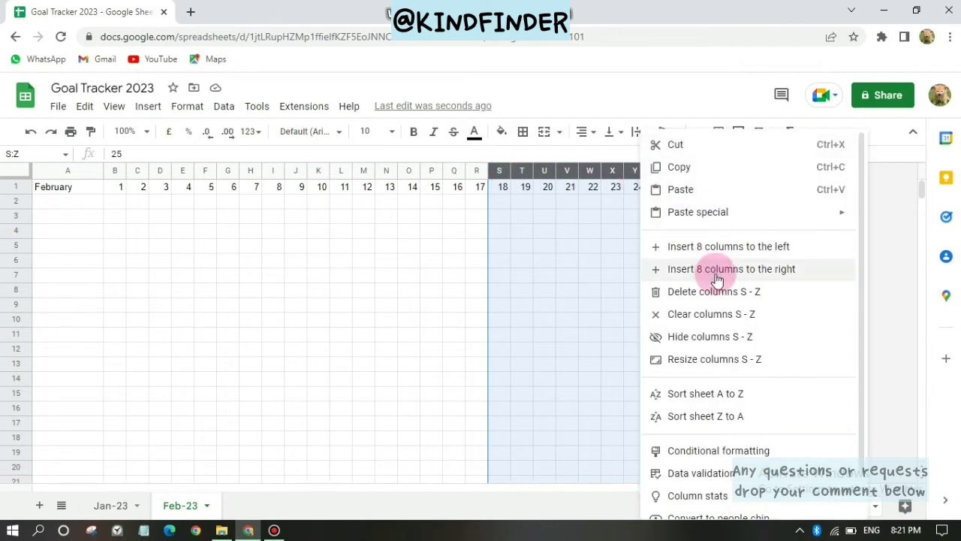
pyautogui.click(757, 272)
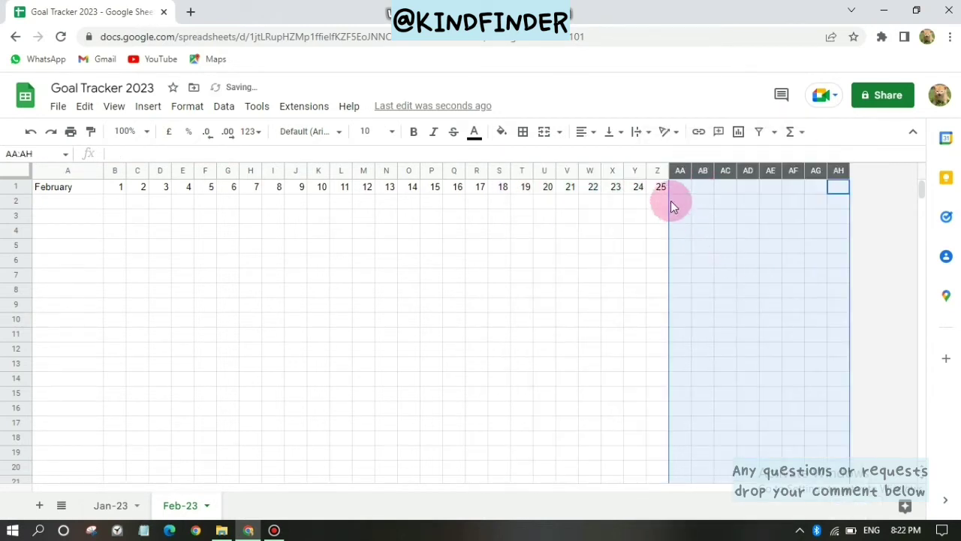
pyautogui.hotkey('ctrl', 'Left')
pyautogui.moveTo(637, 187); pyautogui.dragTo(781, 207)
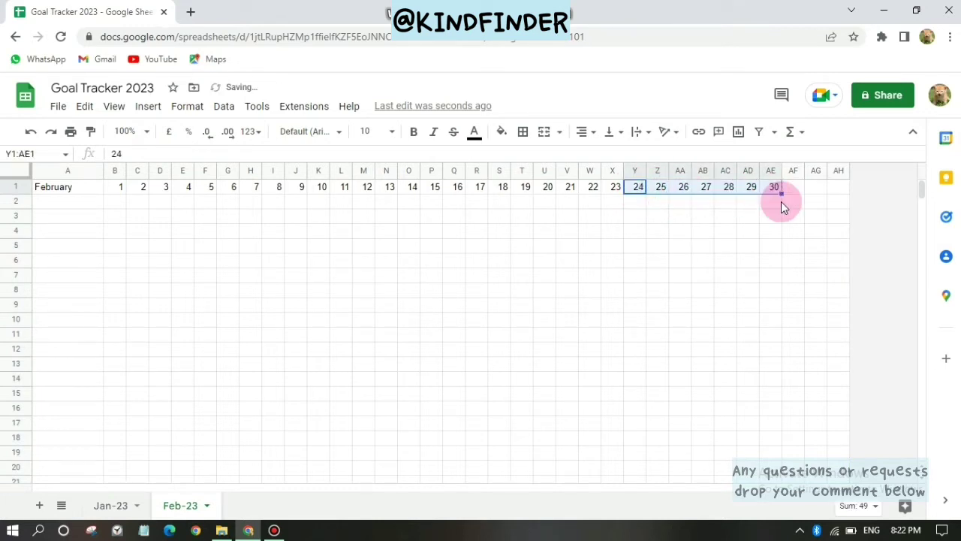
pyautogui.moveTo(781, 194); pyautogui.dragTo(785, 203)
pyautogui.click(785, 206)
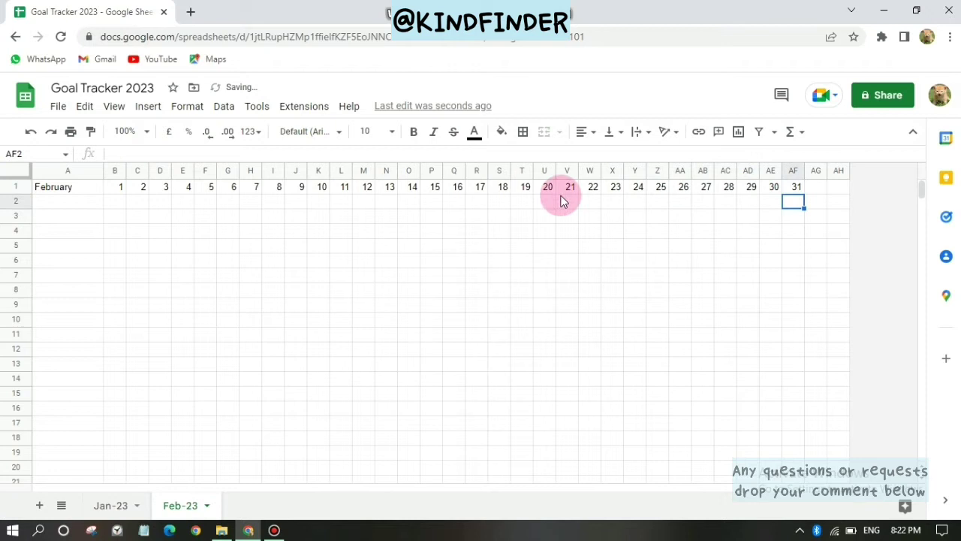
# Step: Add Total and Reward headings in AG1:AH1 and centre-align the whole header row
pyautogui.click(827, 170)
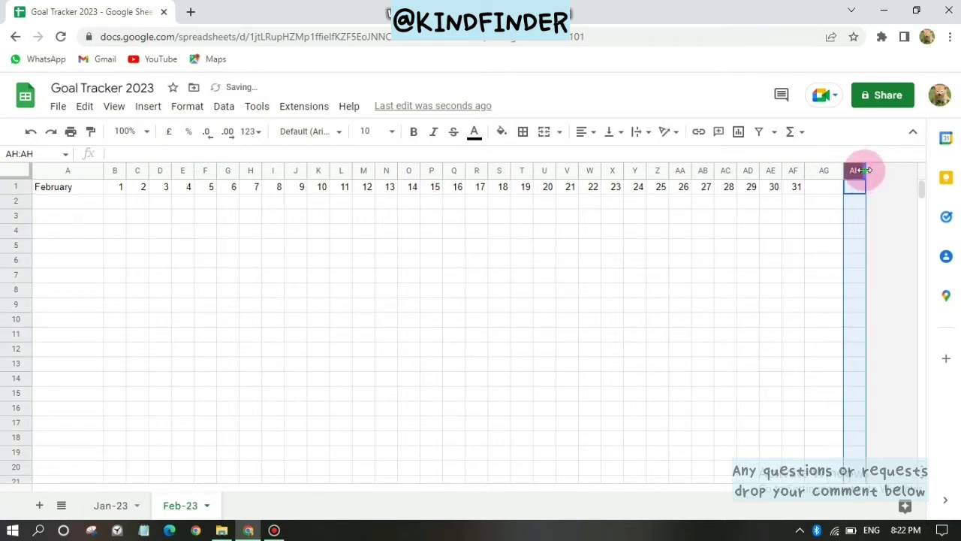
pyautogui.click(827, 190)
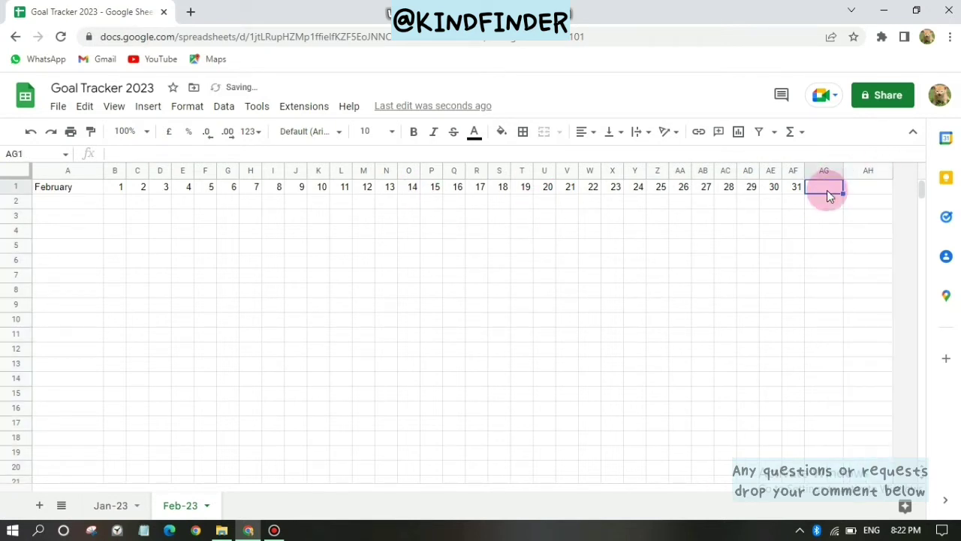
pyautogui.write('Total')
pyautogui.press('Tab')
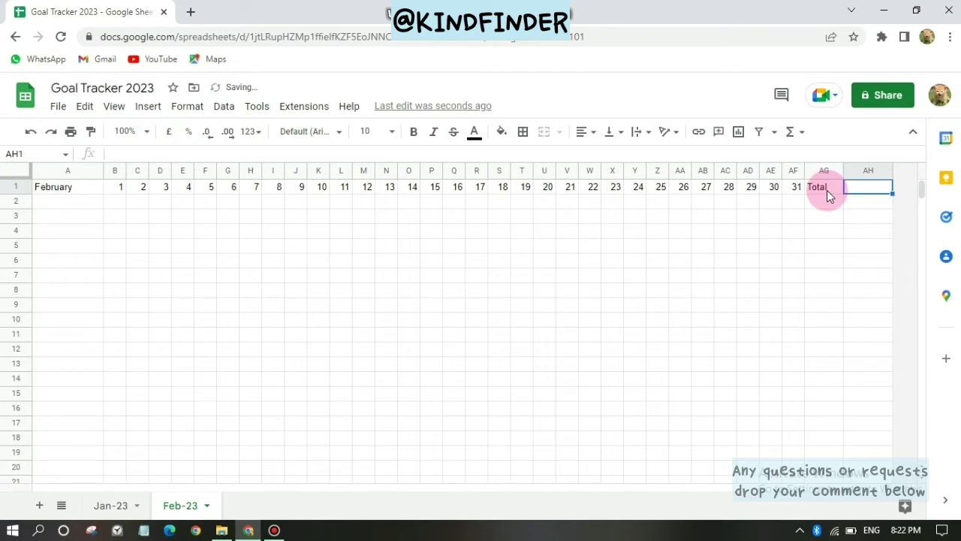
pyautogui.write('Reward')
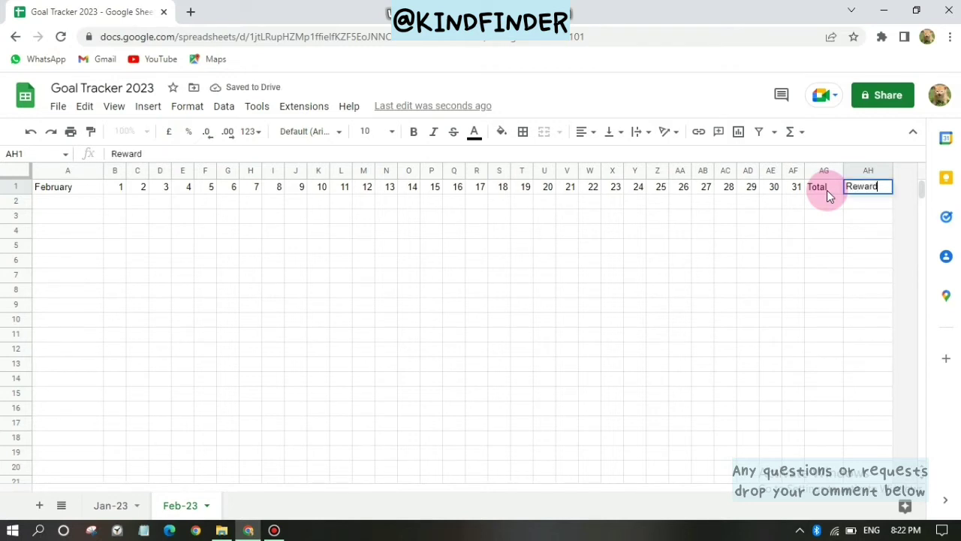
pyautogui.click(522, 229)
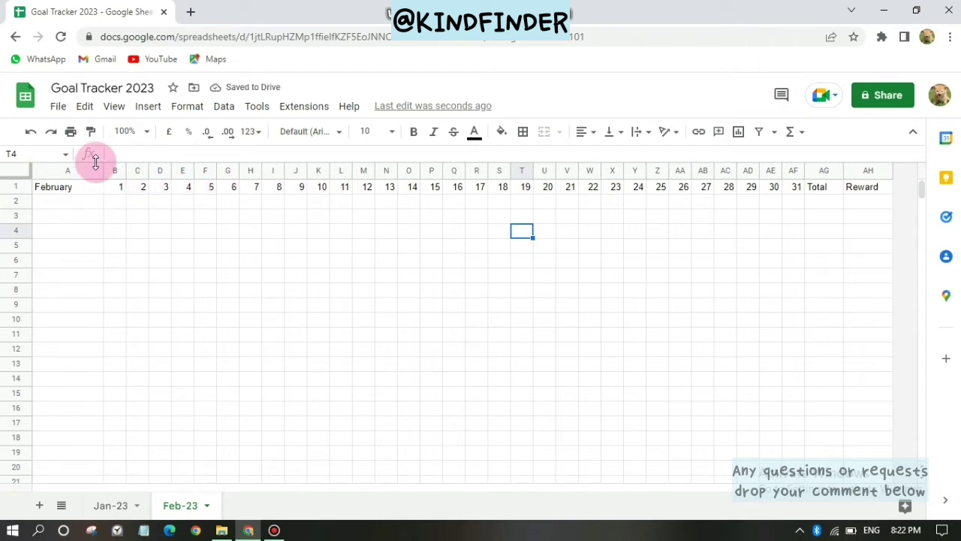
pyautogui.moveTo(62, 188); pyautogui.dragTo(854, 190)
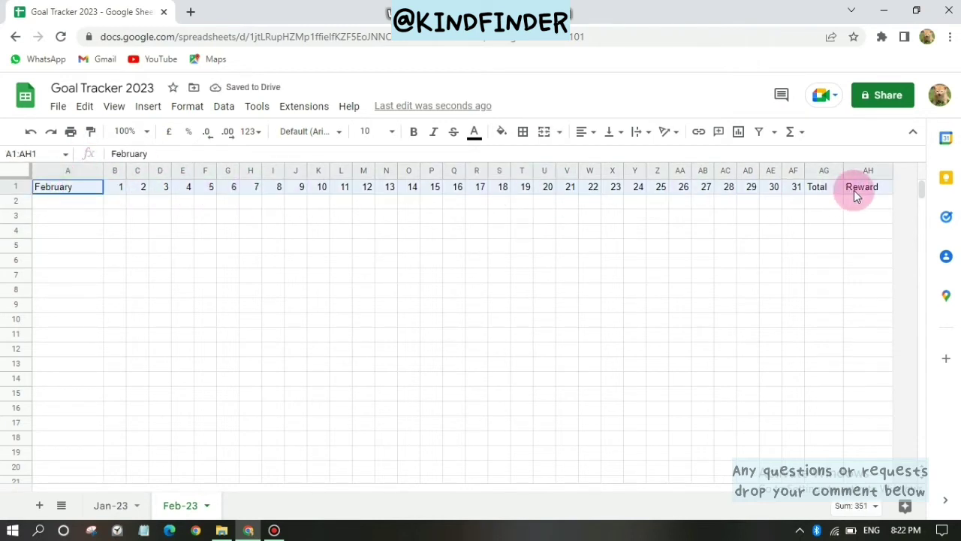
pyautogui.click(584, 132)
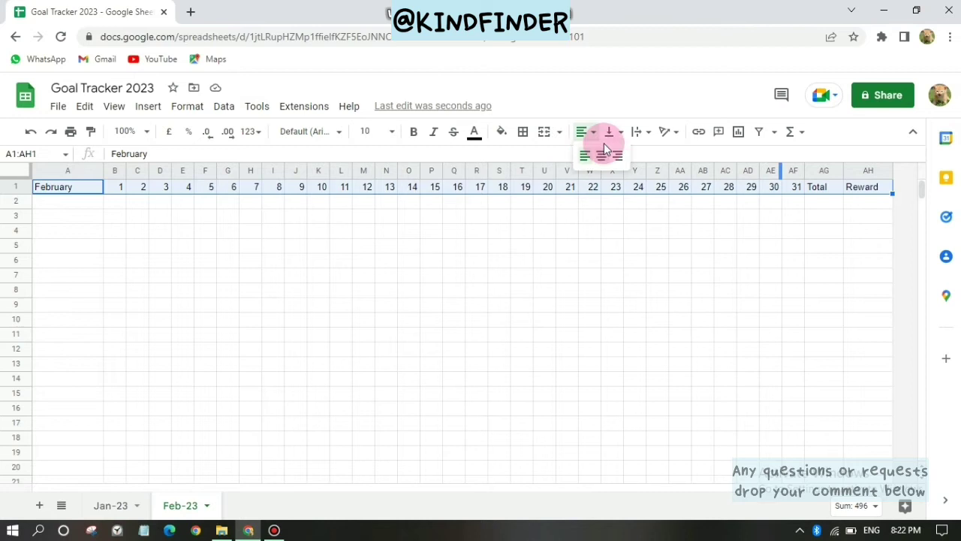
pyautogui.click(610, 157)
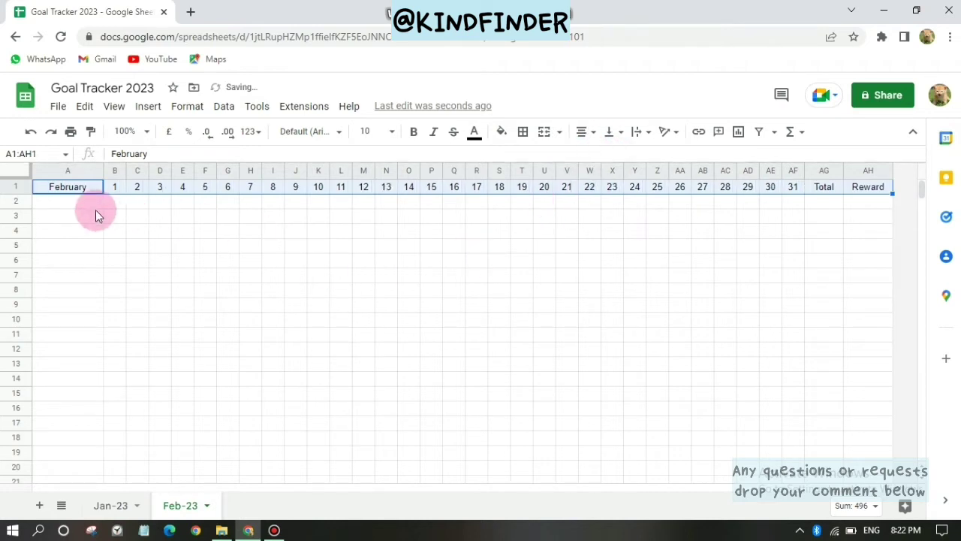
# Step: Enter 'Wake up at 6 a.m' with an alarm clock emoji in A2 and widen column A
pyautogui.click(69, 204)
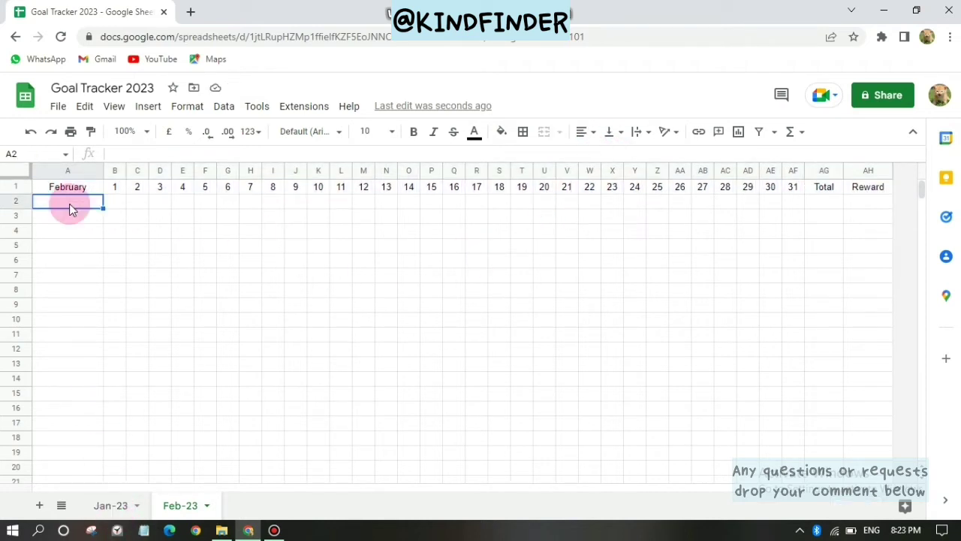
pyautogui.write('Wak')
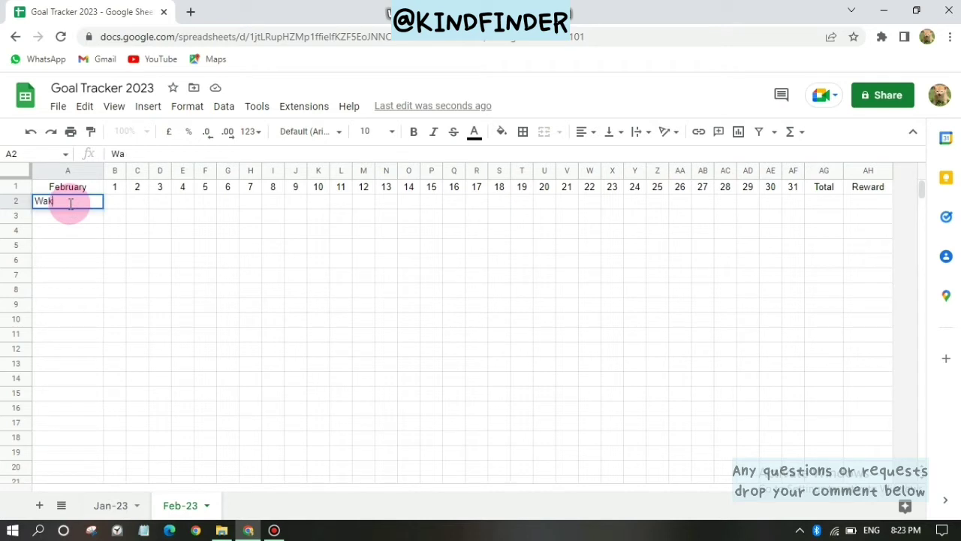
pyautogui.write('e up at 6')
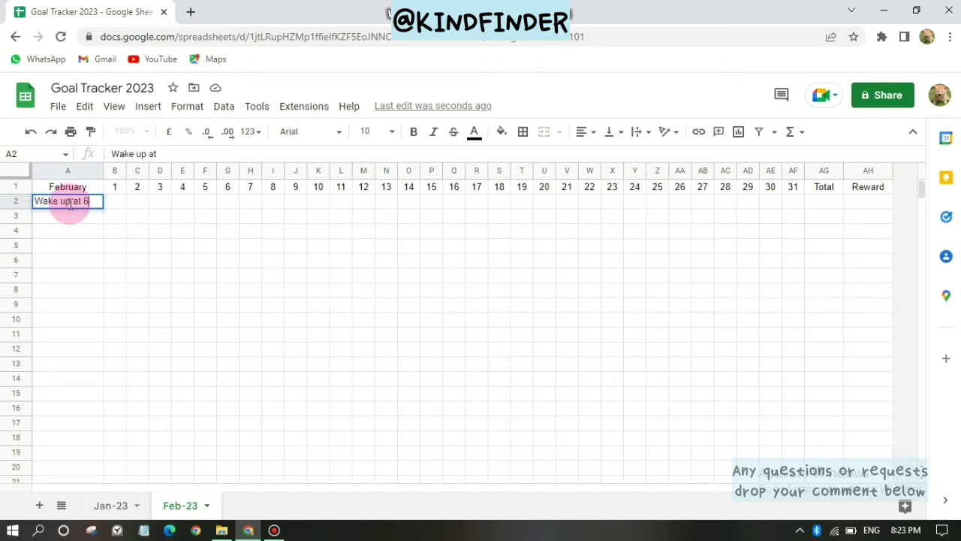
pyautogui.write(' a.m')
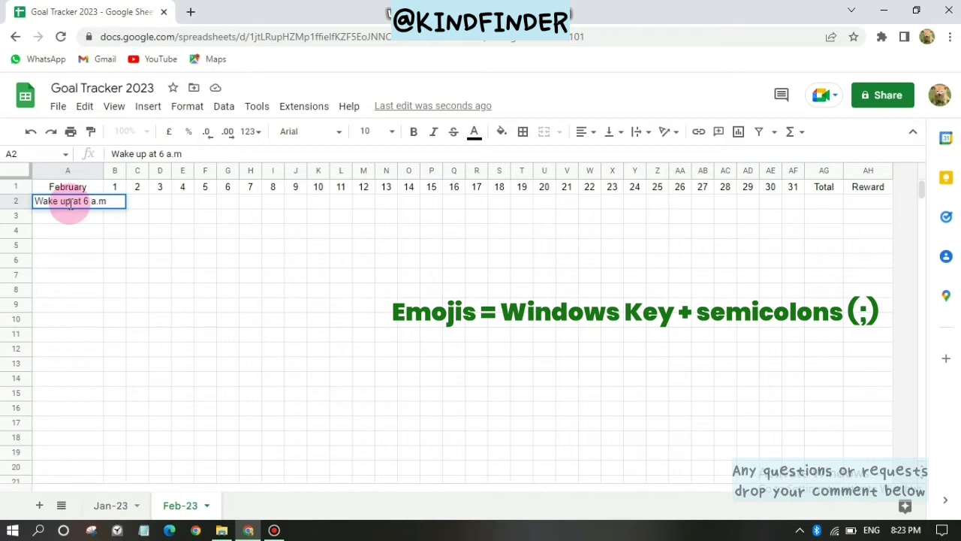
pyautogui.press('super+semicolon')
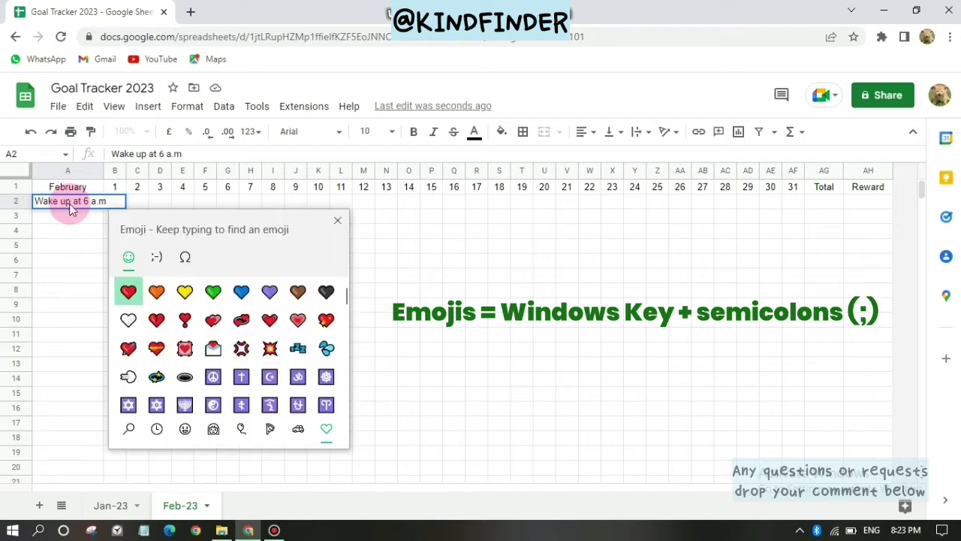
pyautogui.scroll(-3, 182, 420)
pyautogui.click(183, 429)
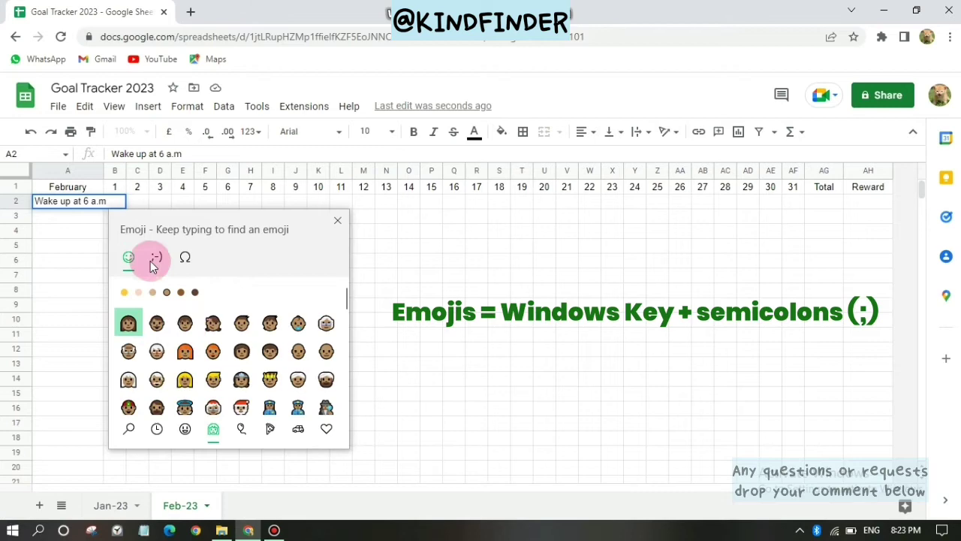
pyautogui.click(242, 434)
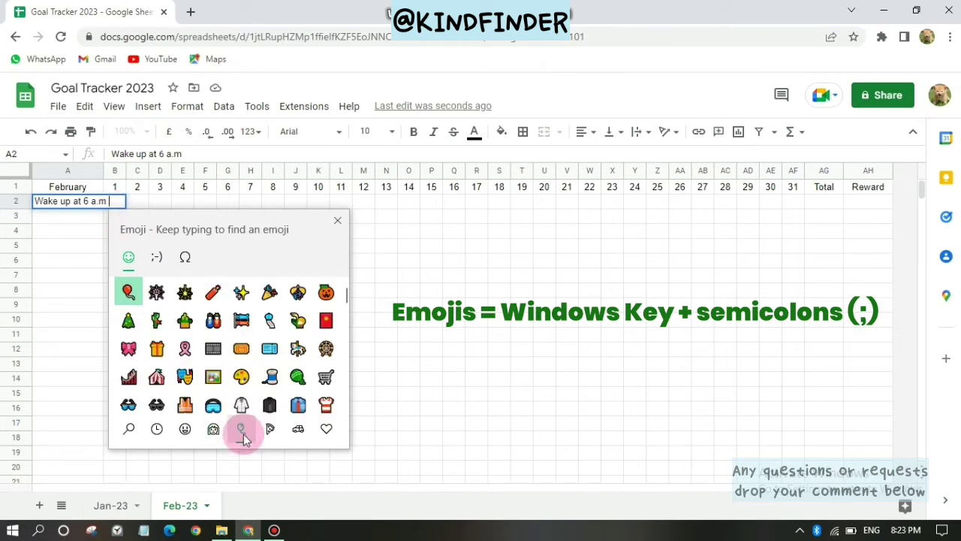
pyautogui.scroll(-3, 245, 342)
pyautogui.scroll(-3, 245, 341)
pyautogui.scroll(-3, 244, 337)
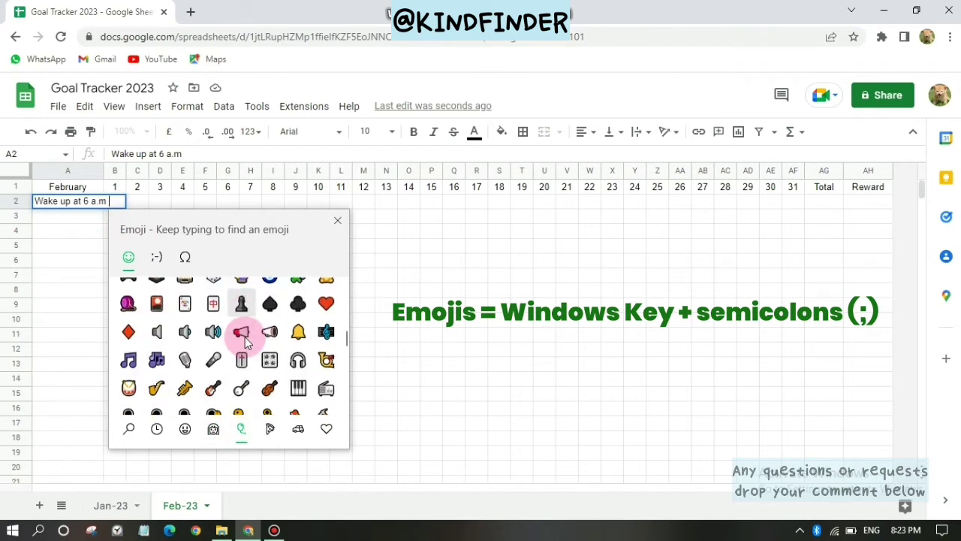
pyautogui.scroll(-3, 244, 334)
pyautogui.scroll(-3, 240, 333)
pyautogui.scroll(-3, 241, 343)
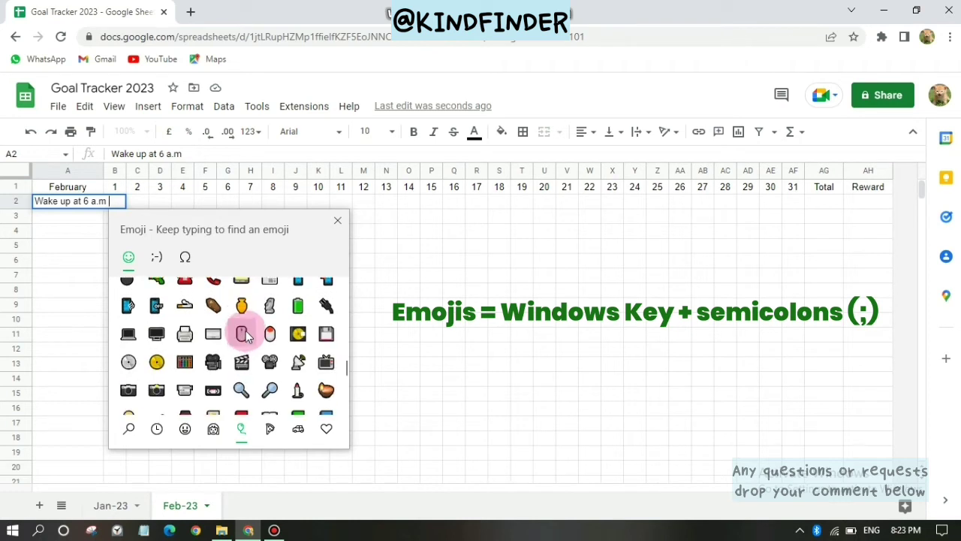
pyautogui.click(214, 402)
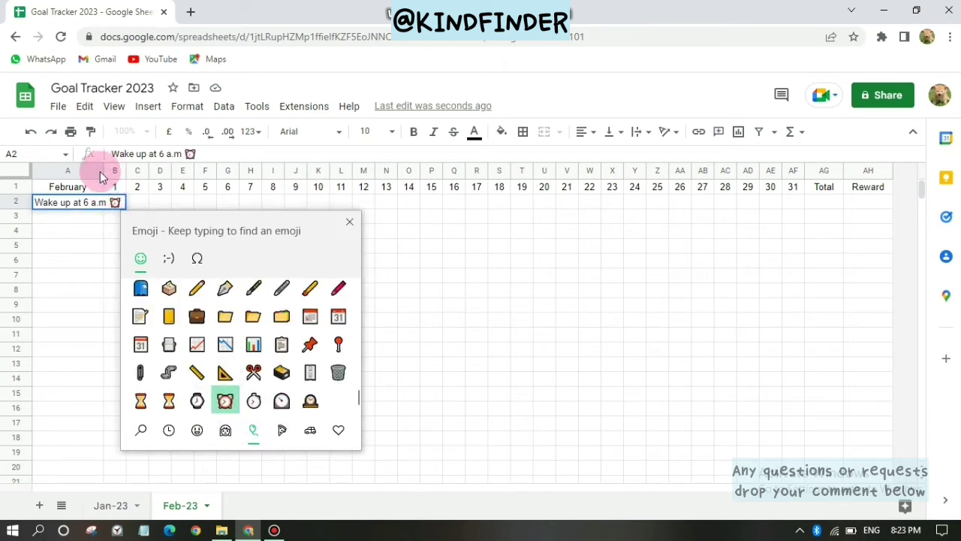
pyautogui.click(349, 222)
pyautogui.moveTo(126, 171)
pyautogui.mouseDown()
pyautogui.moveTo(136, 171)
pyautogui.moveTo(138, 206)
pyautogui.mouseUp()
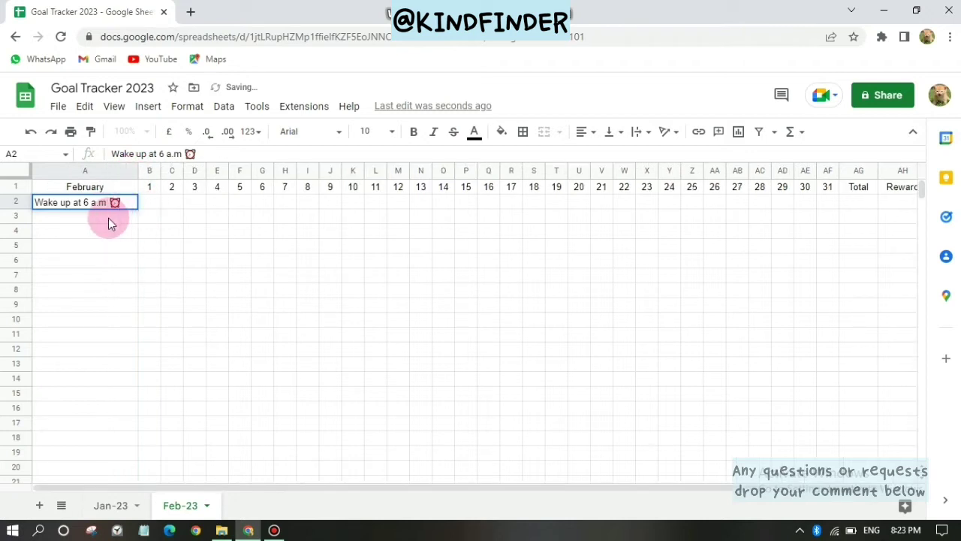
# Step: Enter the yoga and breakfast goals with emojis in A3 and A4
pyautogui.click(108, 219)
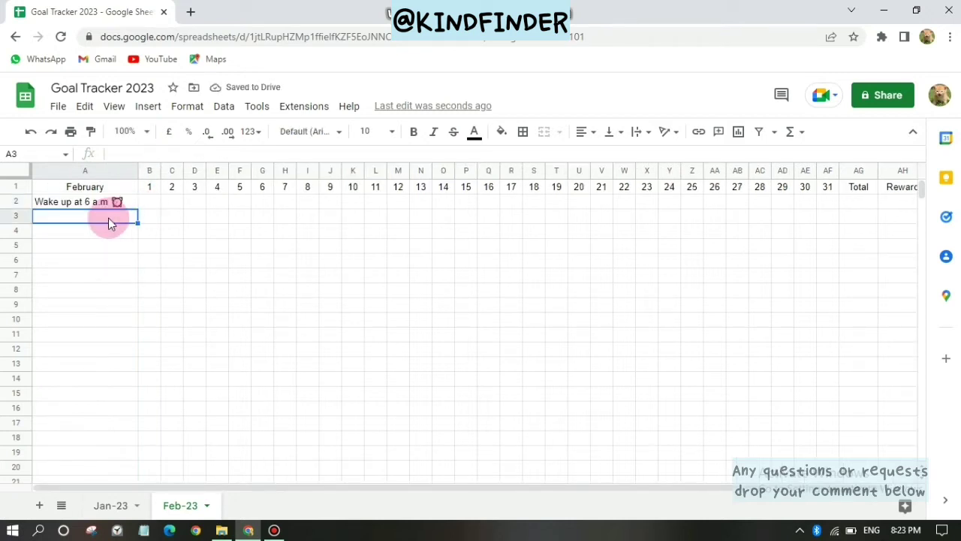
pyautogui.write('Do Yoga for 10 mins')
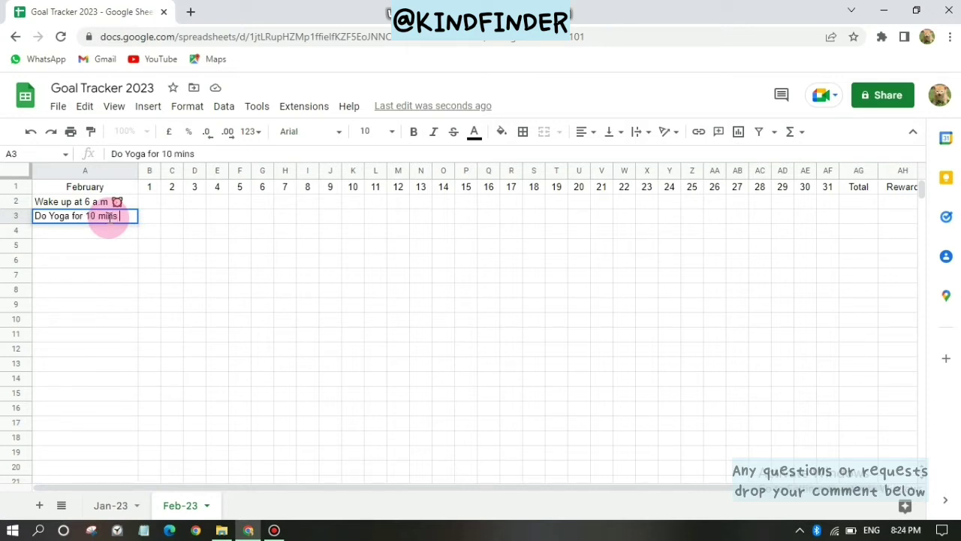
pyautogui.press('super+period')
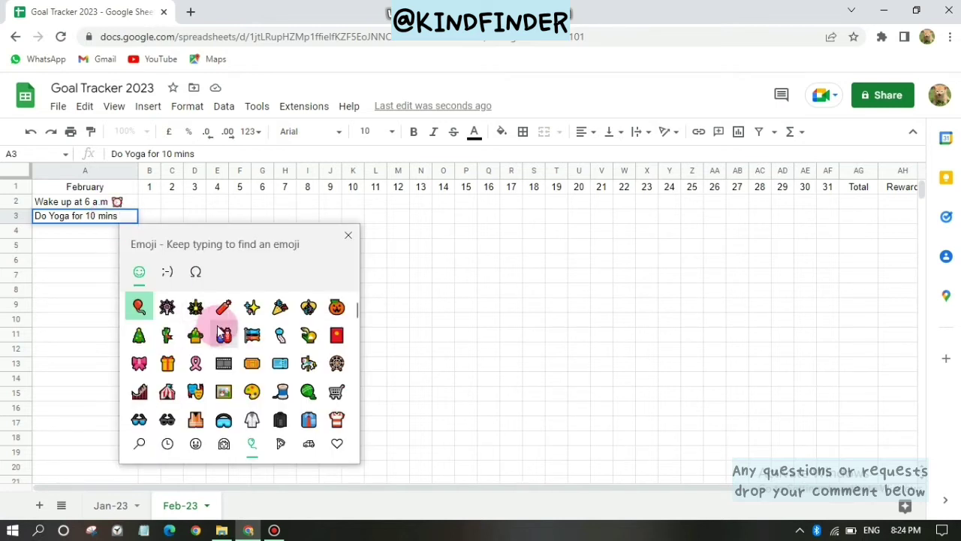
pyautogui.scroll(-3, 242, 346)
pyautogui.scroll(-2, 242, 351)
pyautogui.scroll(-3, 242, 352)
pyautogui.scroll(-3, 242, 351)
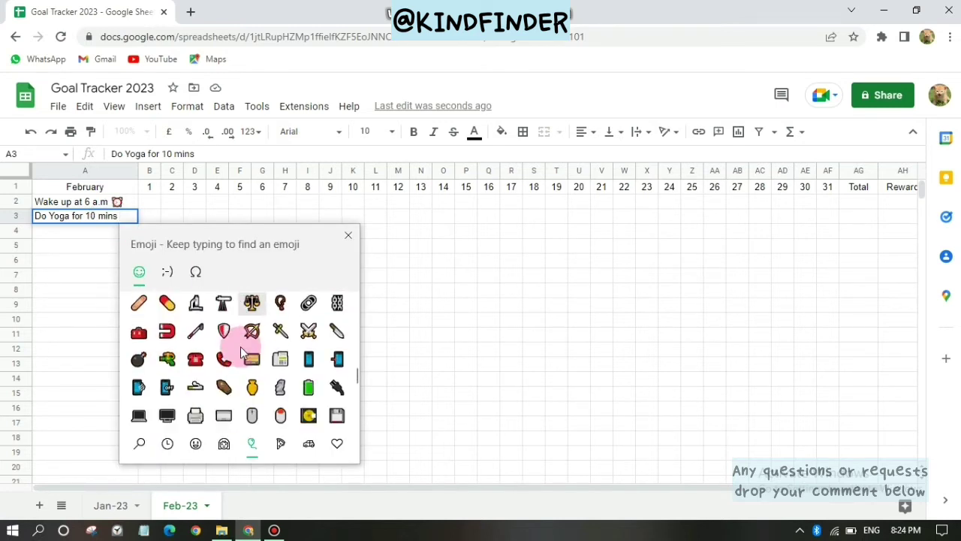
pyautogui.scroll(-3, 241, 351)
pyautogui.scroll(-2, 242, 353)
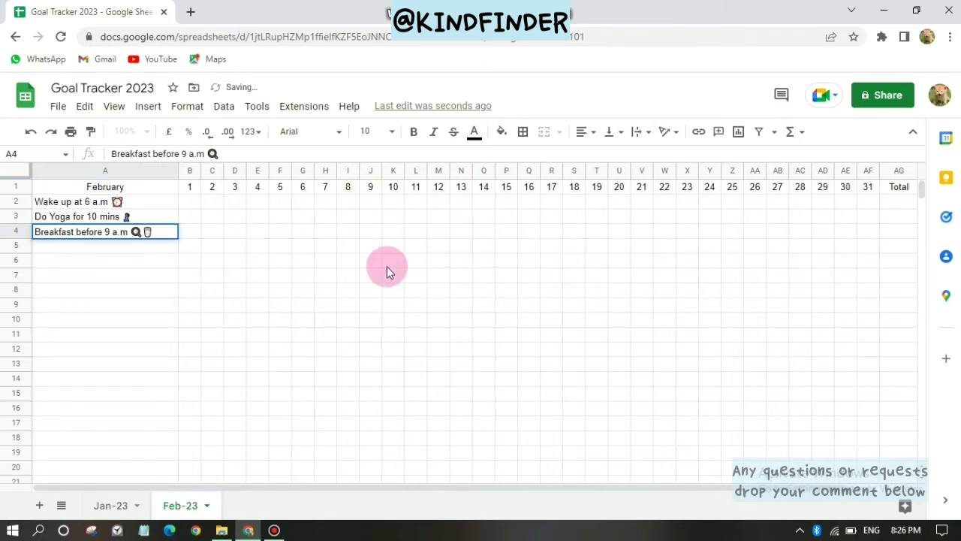
pyautogui.click(199, 248)
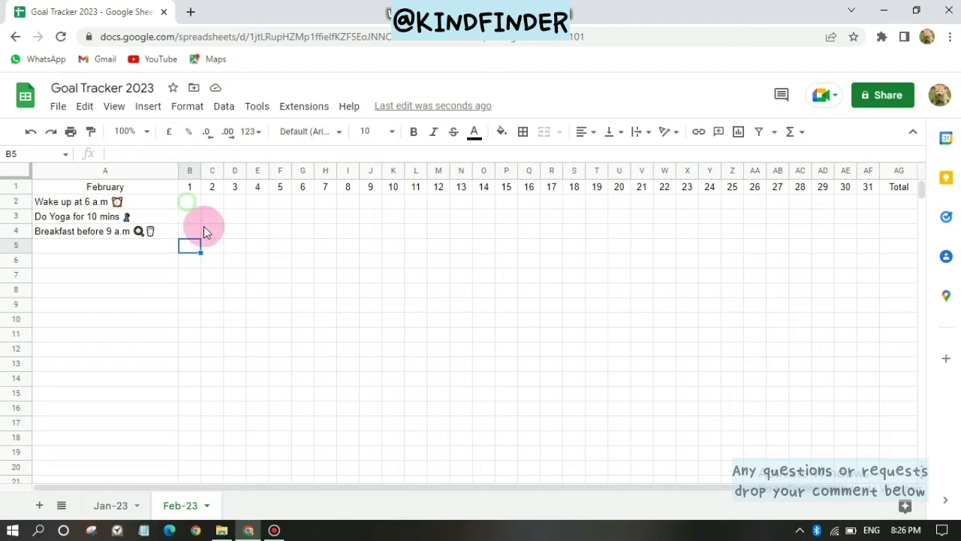
# Step: Turn the day cells B2:AF4 into tick boxes with Insert > Tick box
pyautogui.moveTo(190, 201)
pyautogui.mouseDown()
pyautogui.moveTo(708, 226)
pyautogui.moveTo(893, 218)
pyautogui.moveTo(871, 227)
pyautogui.mouseUp()
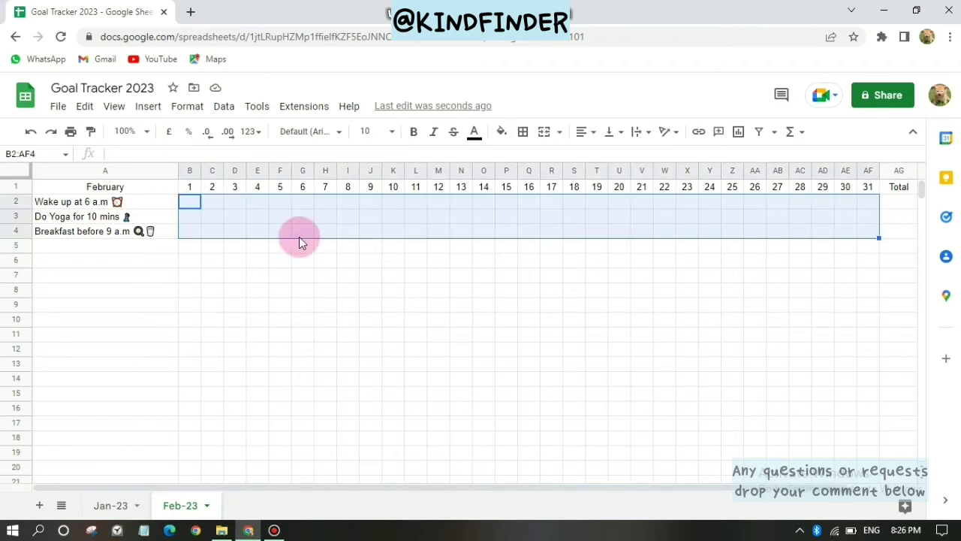
pyautogui.click(141, 112)
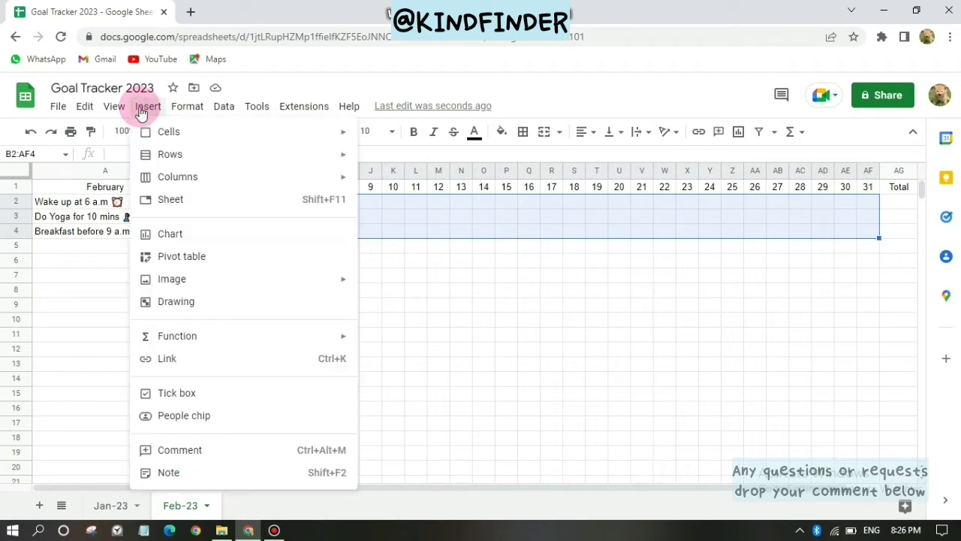
pyautogui.click(201, 402)
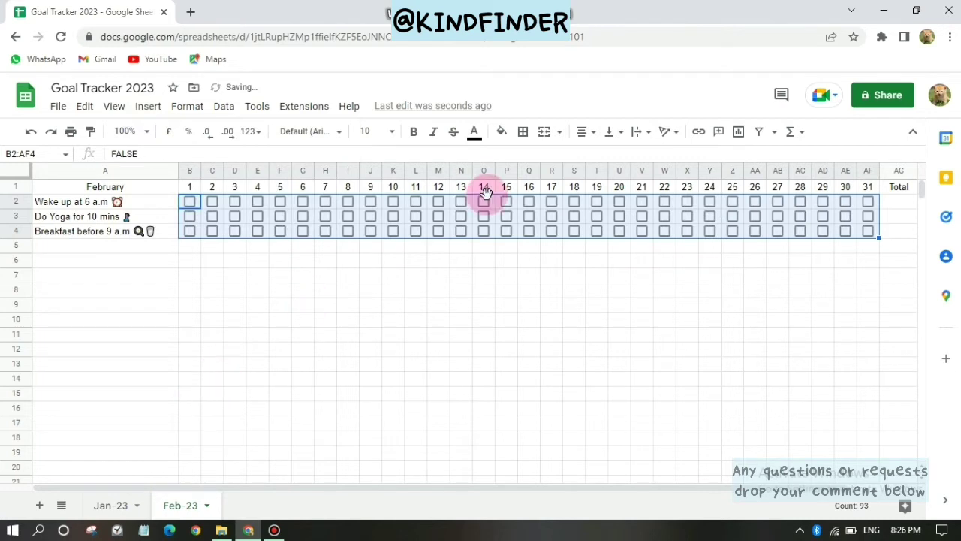
# Step: Tick days 1, 2 and 3 for the wake-up goal
pyautogui.click(189, 201)
pyautogui.click(212, 202)
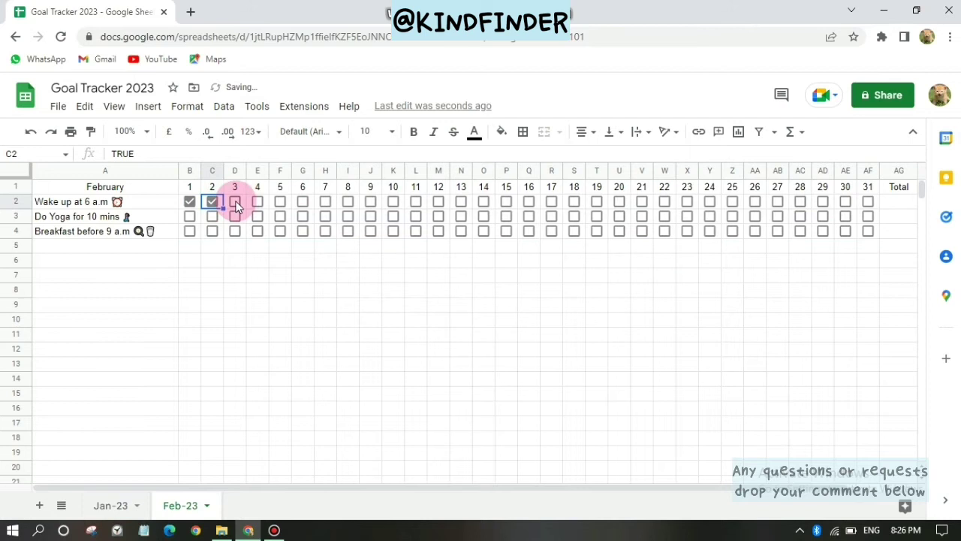
pyautogui.click(235, 203)
pyautogui.click(899, 202)
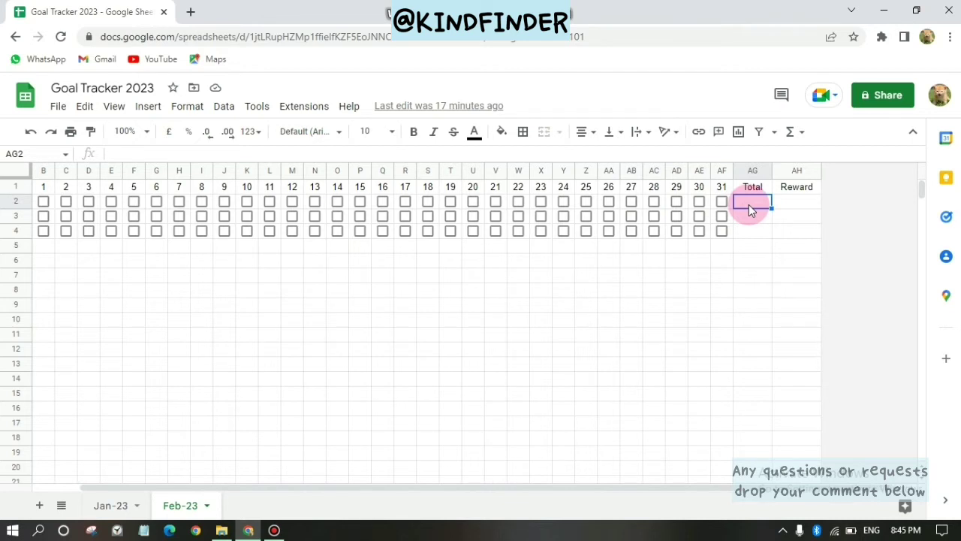
# Step: Enter =COUNTIF(B2:AF2, TRUE) in AG2 to count the first goal's ticked days
pyautogui.click(788, 136)
pyautogui.moveTo(849, 281)
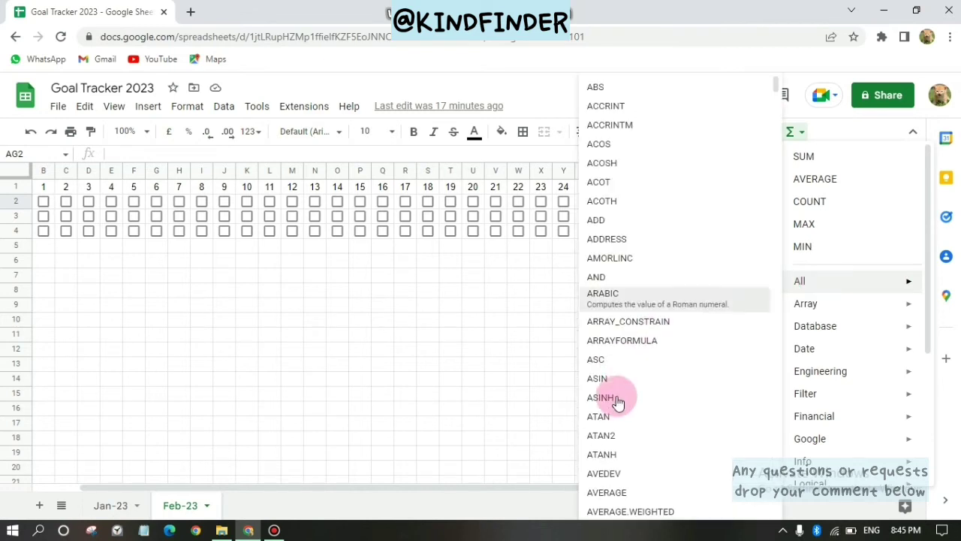
pyautogui.scroll(-8, 613, 395)
pyautogui.scroll(-3, 613, 399)
pyautogui.scroll(-4, 618, 401)
pyautogui.scroll(-3, 622, 398)
pyautogui.scroll(1, 626, 323)
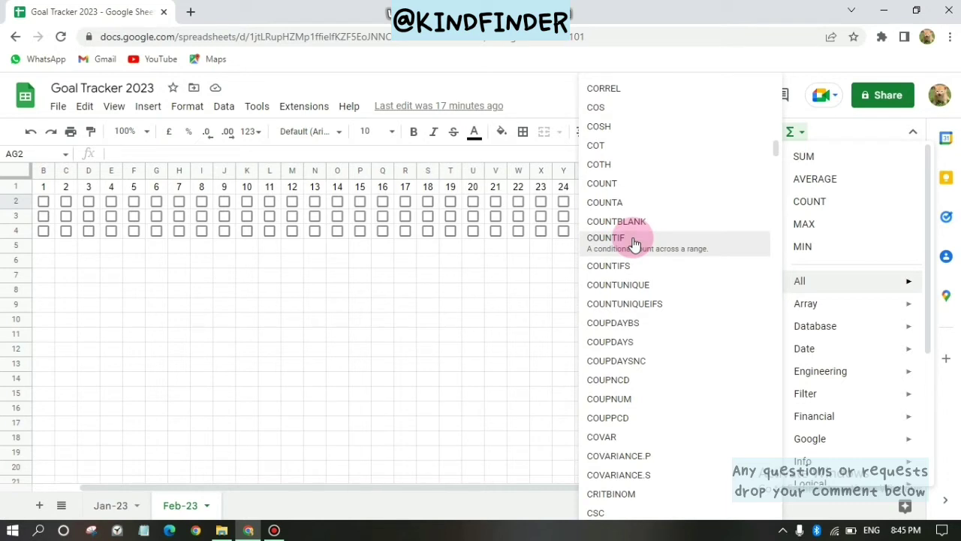
pyautogui.click(635, 240)
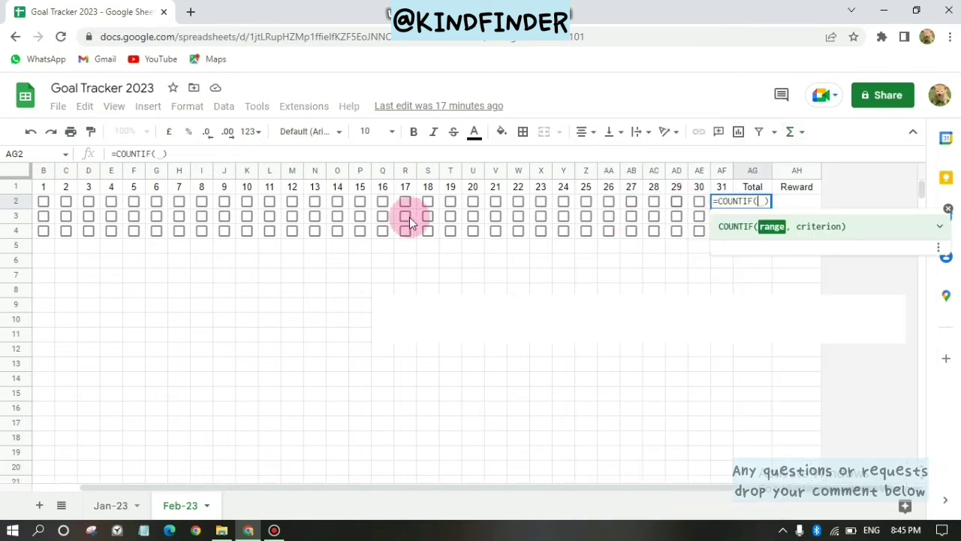
pyautogui.moveTo(33, 203); pyautogui.dragTo(633, 193)
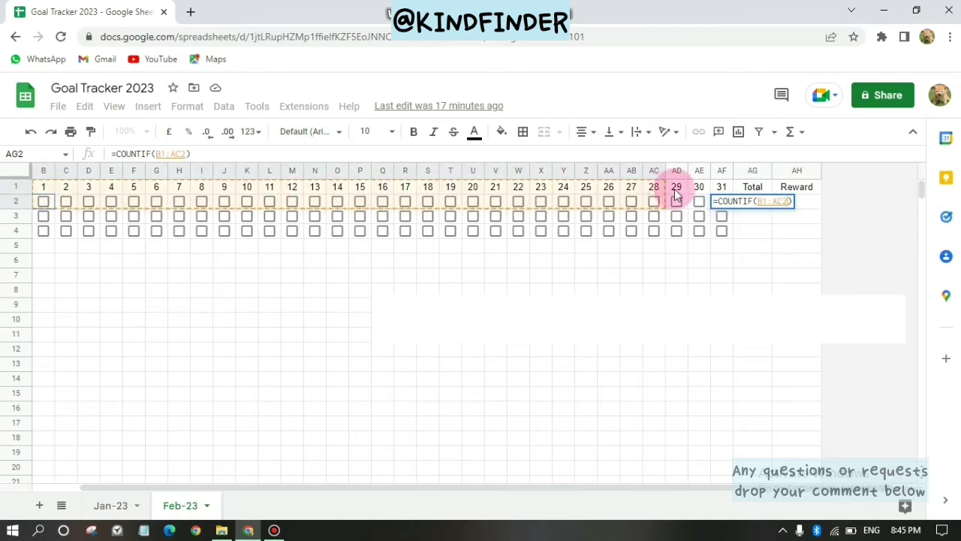
pyautogui.moveTo(633, 192); pyautogui.dragTo(723, 202)
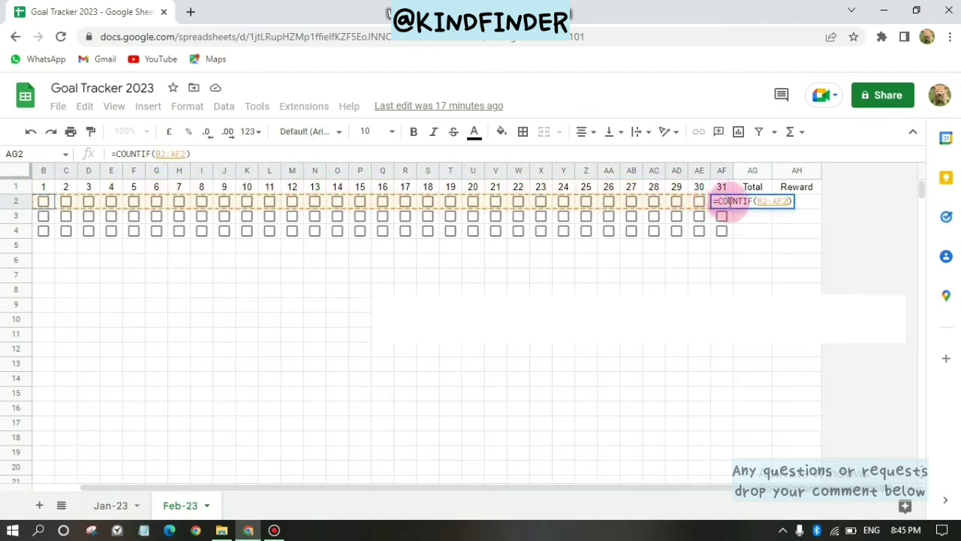
pyautogui.click(790, 203)
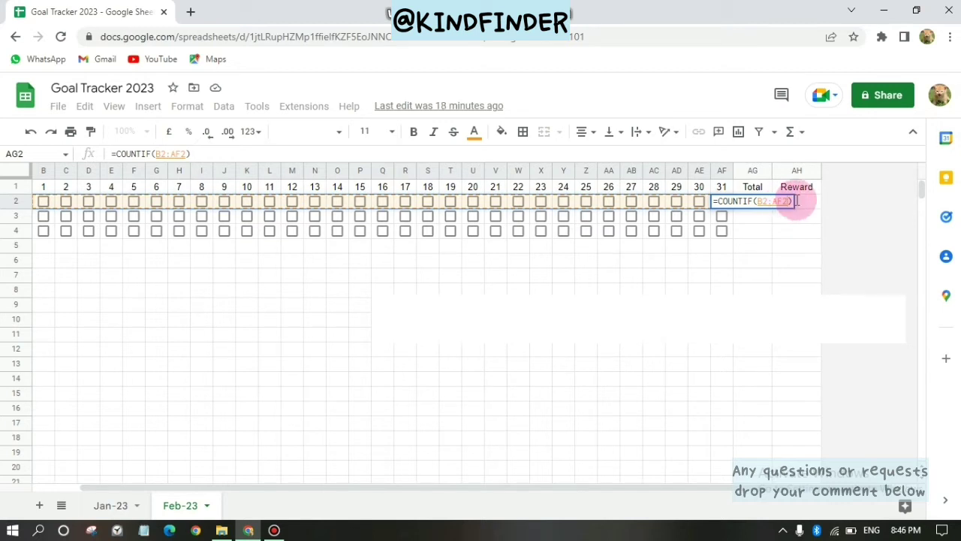
pyautogui.write(', T')
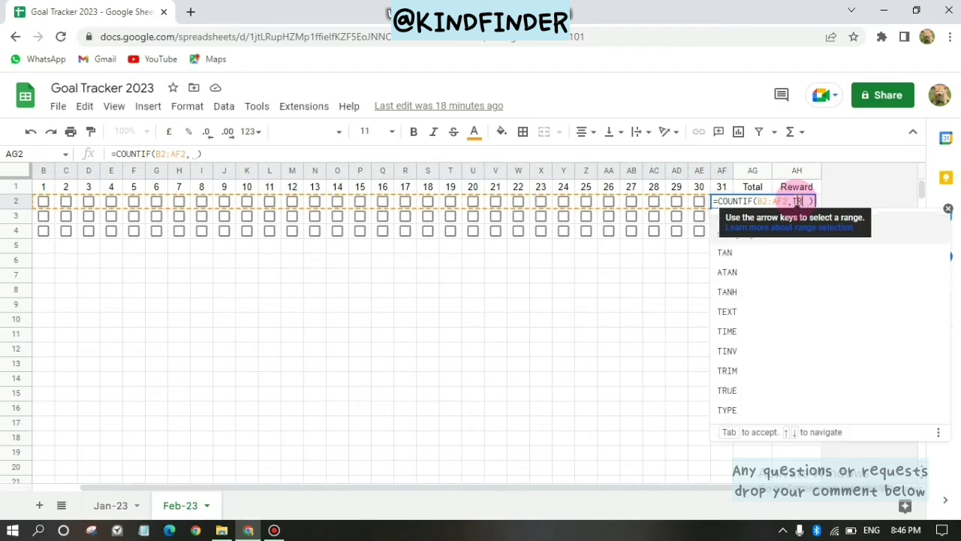
pyautogui.write('RU')
pyautogui.press('Tab')
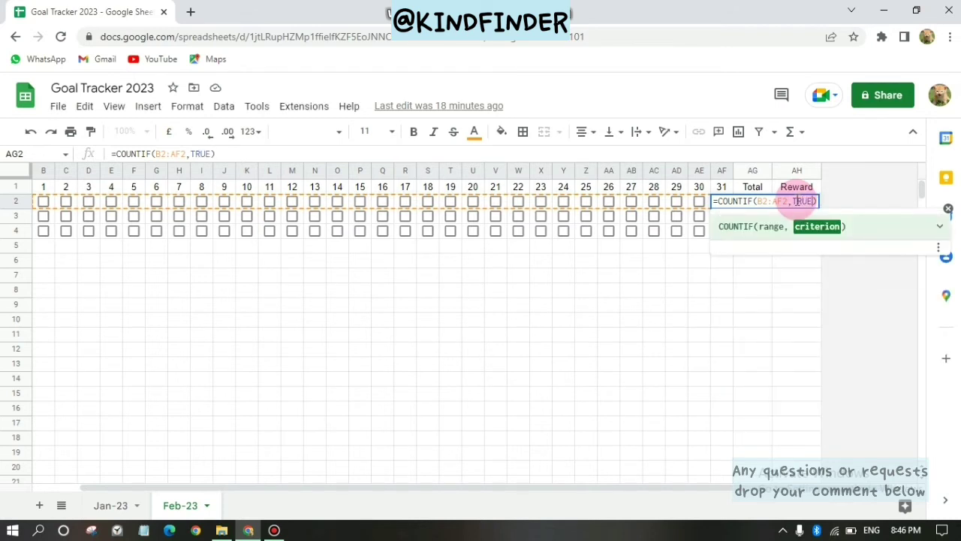
pyautogui.press('Return')
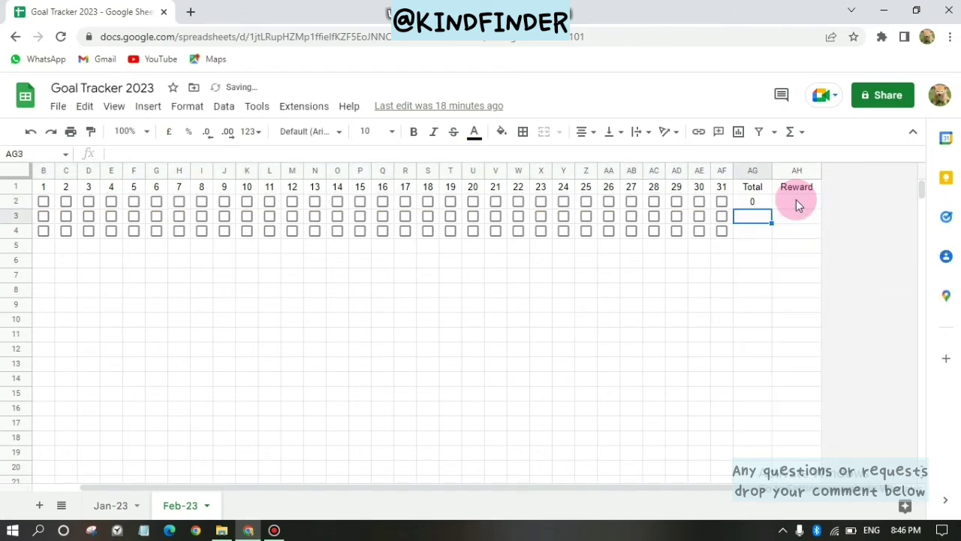
# Step: Copy the AG2 Total formula down into AG3 and AG4
pyautogui.click(759, 205)
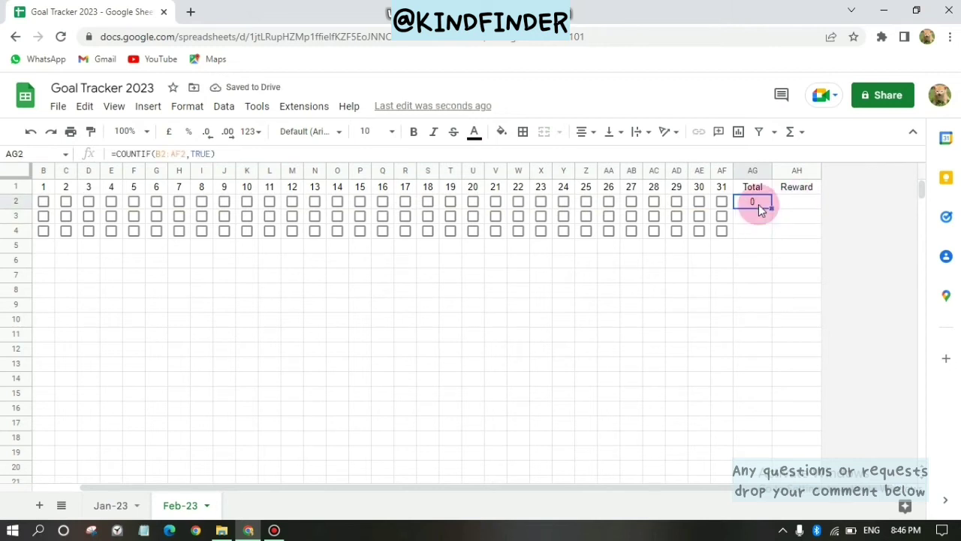
pyautogui.moveTo(771, 208); pyautogui.dragTo(778, 232)
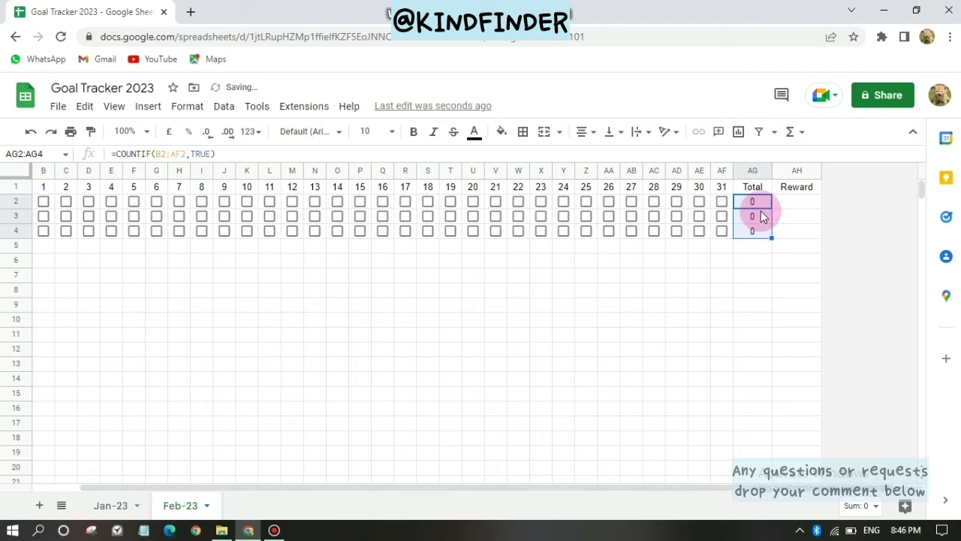
pyautogui.moveTo(757, 219); pyautogui.dragTo(757, 225)
pyautogui.press('Down')
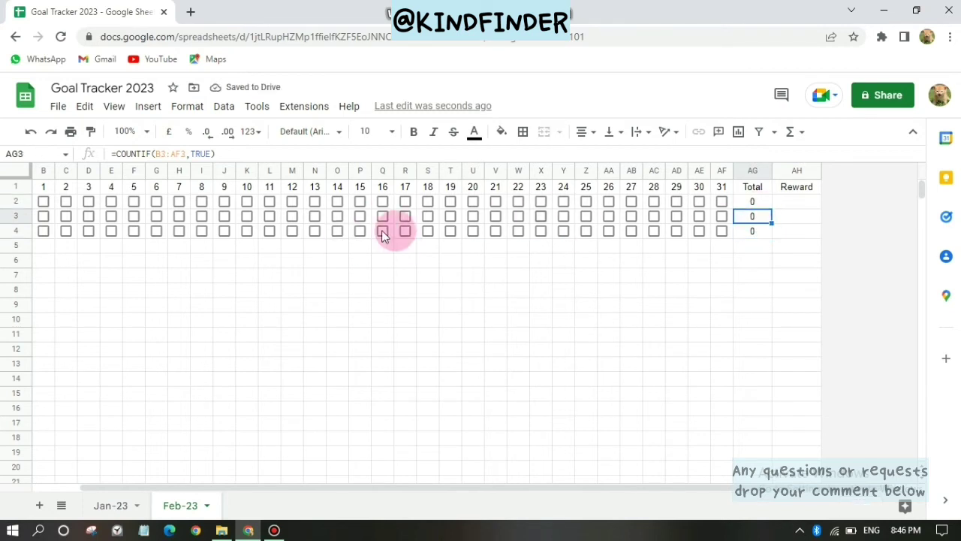
# Step: Tick days 1 and 2 for all three goals so each Total reads 2
pyautogui.moveTo(15, 171); pyautogui.dragTo(29, 189)
pyautogui.click(44, 201)
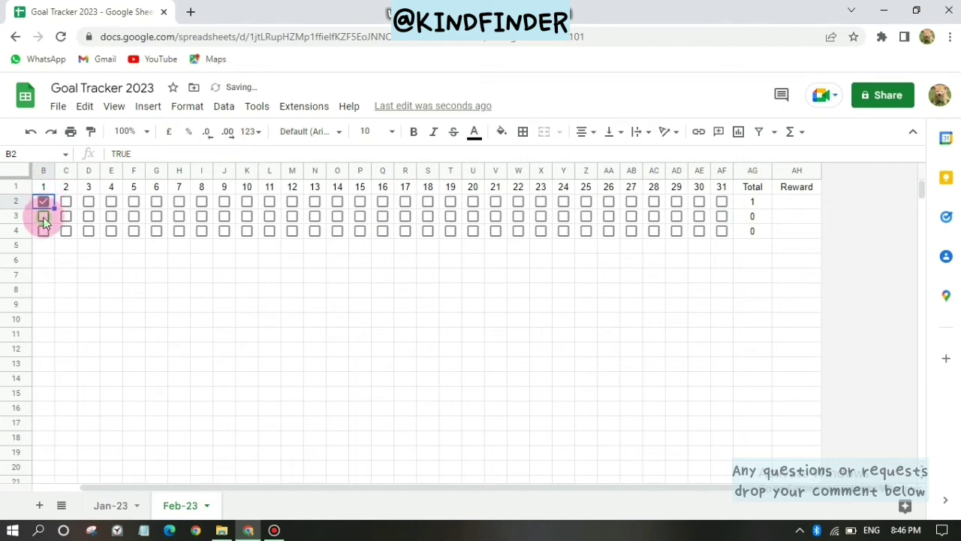
pyautogui.click(43, 231)
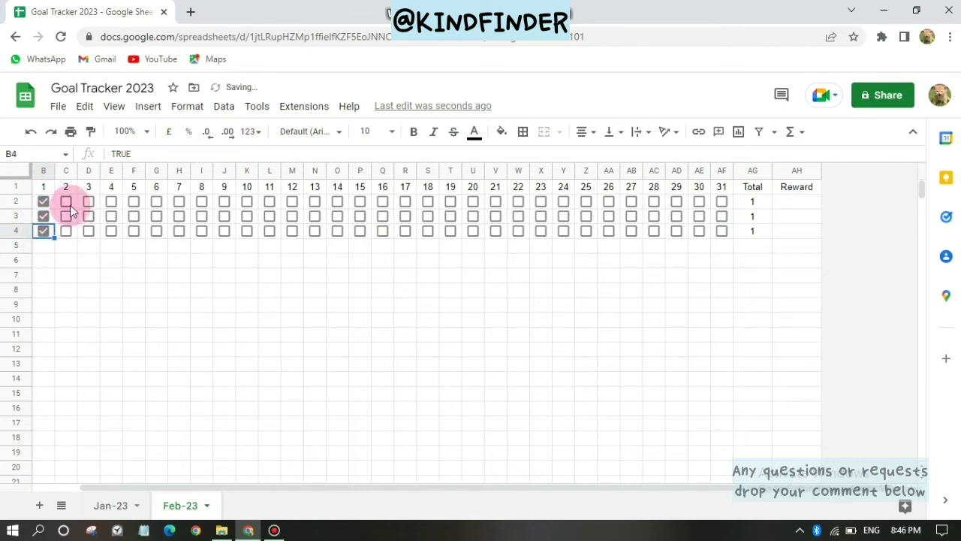
pyautogui.click(66, 203)
pyautogui.click(66, 217)
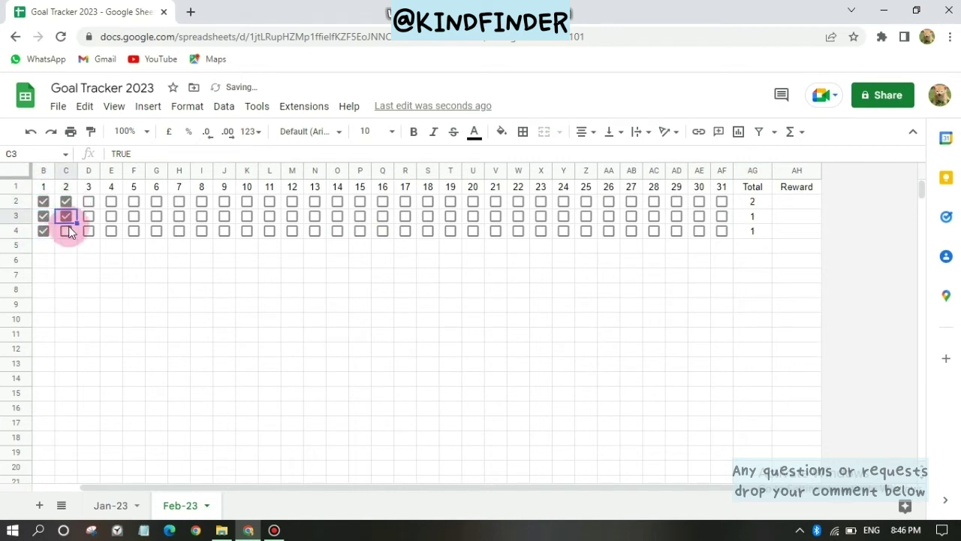
pyautogui.click(67, 231)
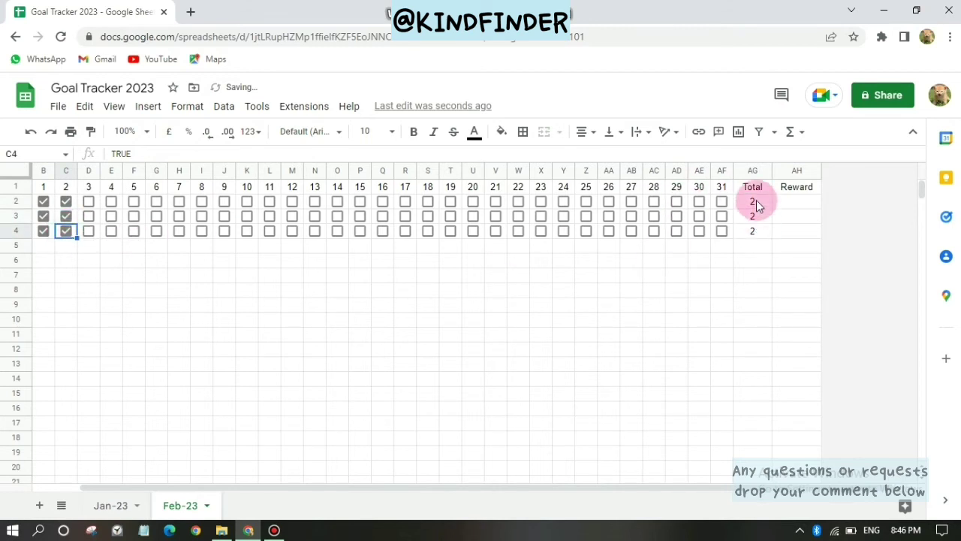
pyautogui.moveTo(785, 496); pyautogui.dragTo(352, 495)
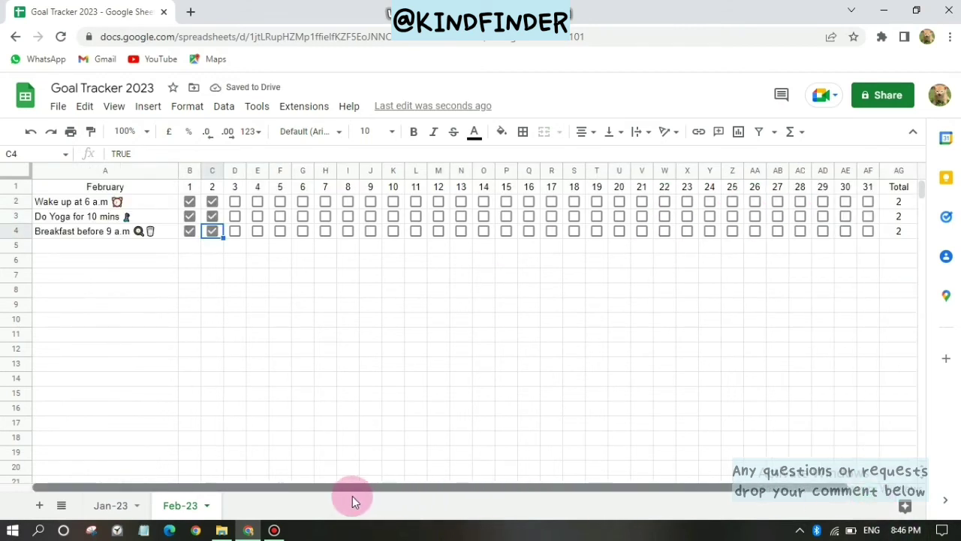
pyautogui.click(324, 339)
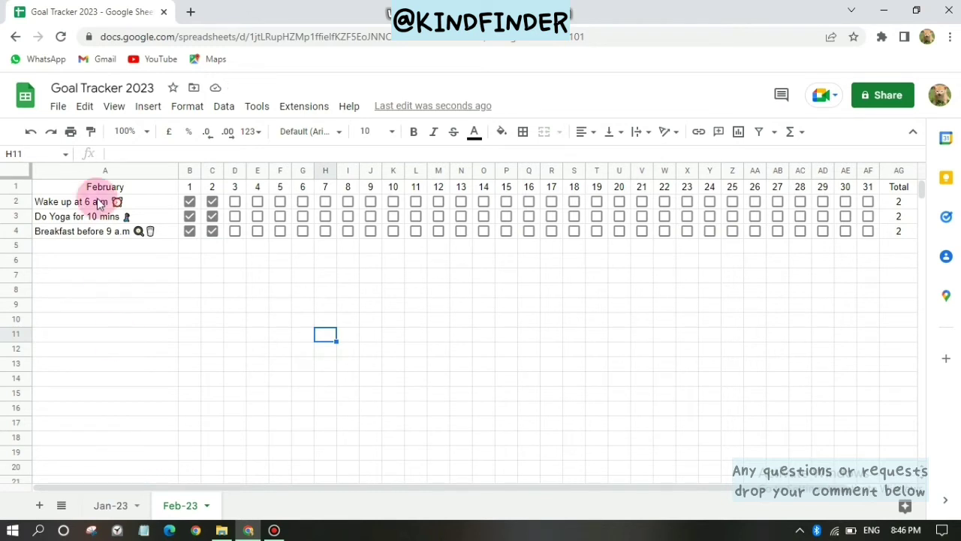
# Step: Select the empty day cells of row 5
pyautogui.click(87, 264)
pyautogui.click(130, 279)
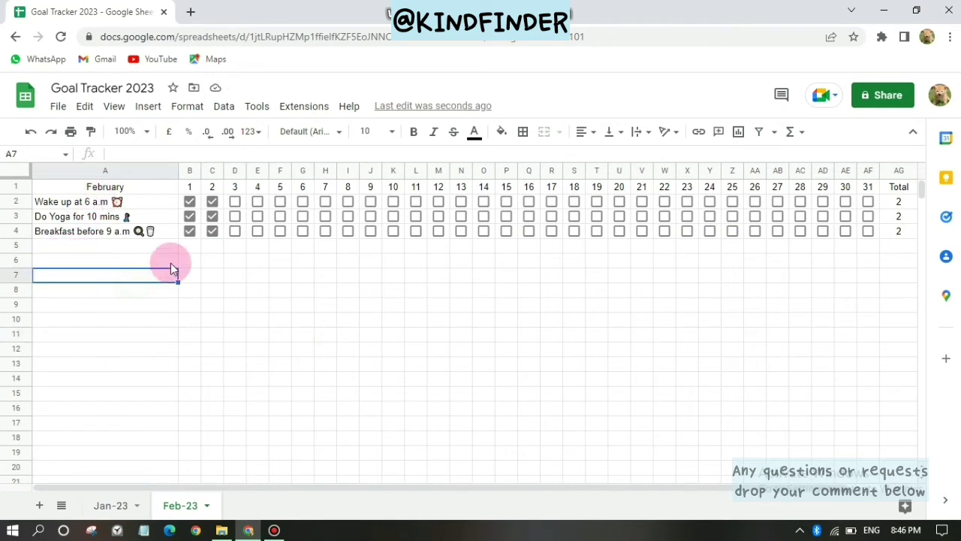
pyautogui.moveTo(189, 245); pyautogui.dragTo(864, 251)
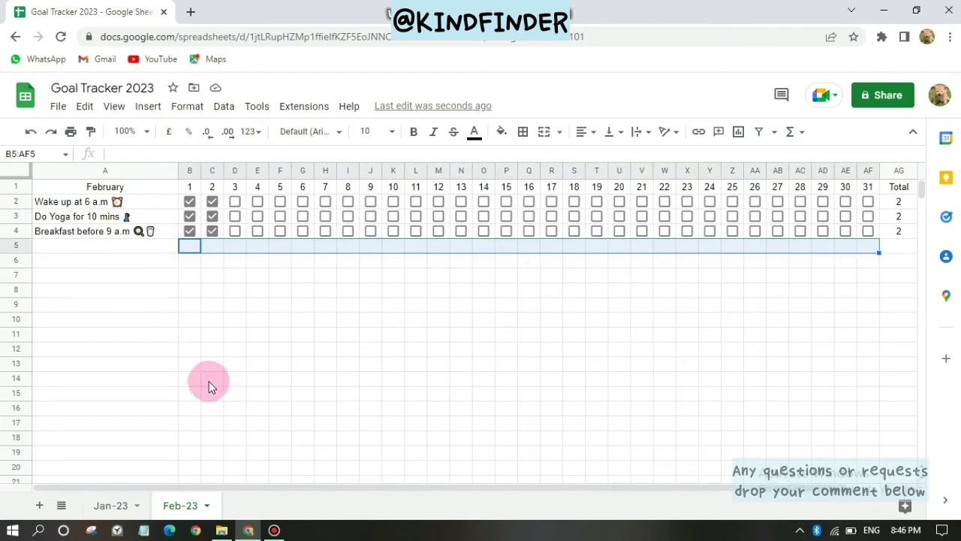
# Step: Check the Jan-23 sheet, then set the Feb-23 header row font to Satisfy
pyautogui.click(506, 304)
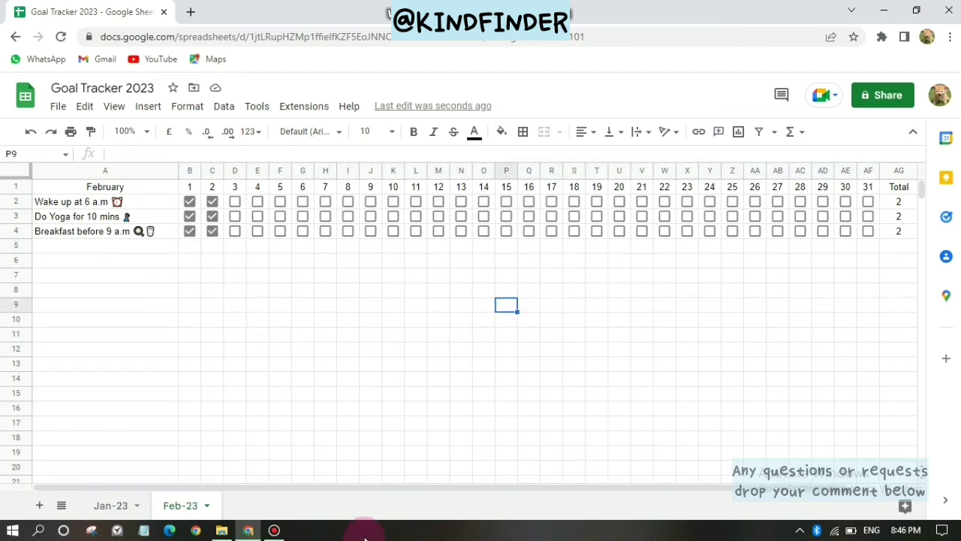
pyautogui.click(109, 508)
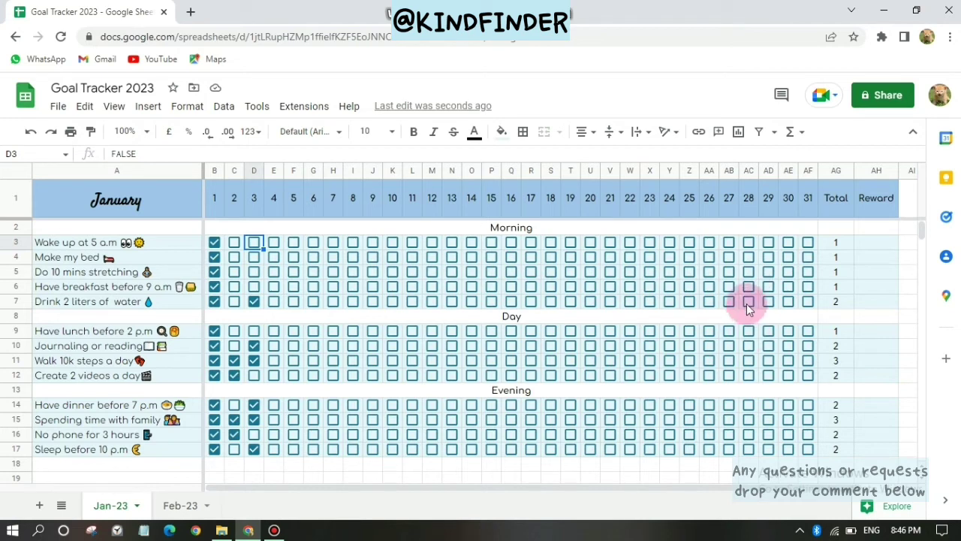
pyautogui.click(184, 507)
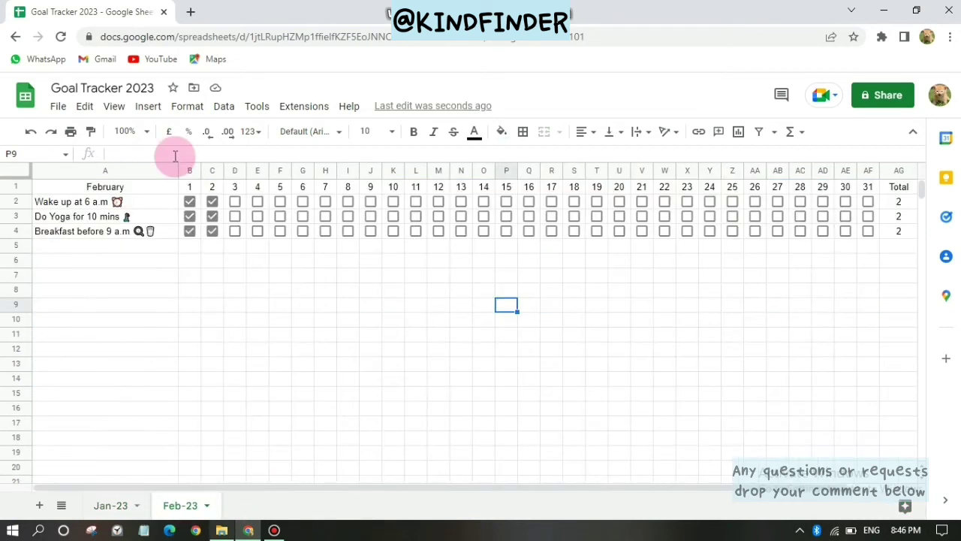
pyautogui.click(11, 193)
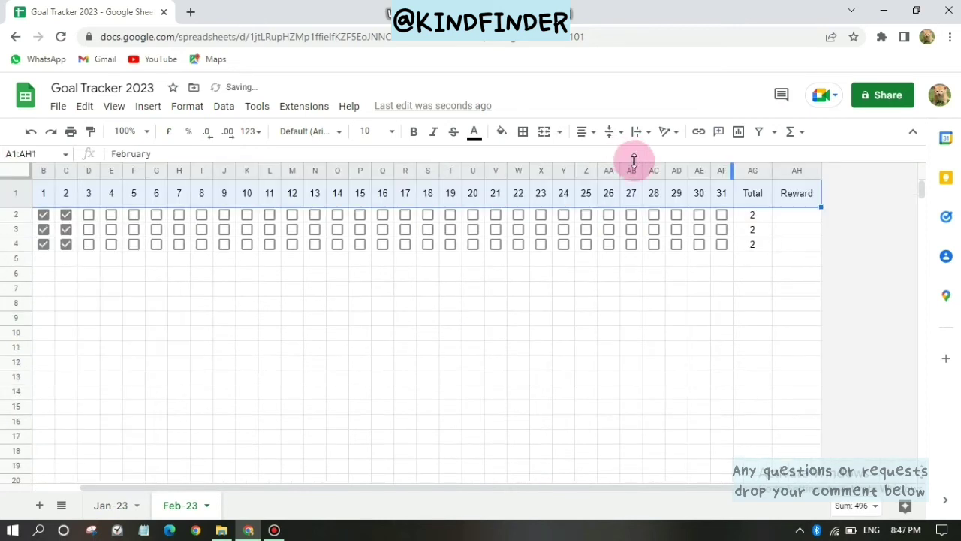
pyautogui.click(341, 133)
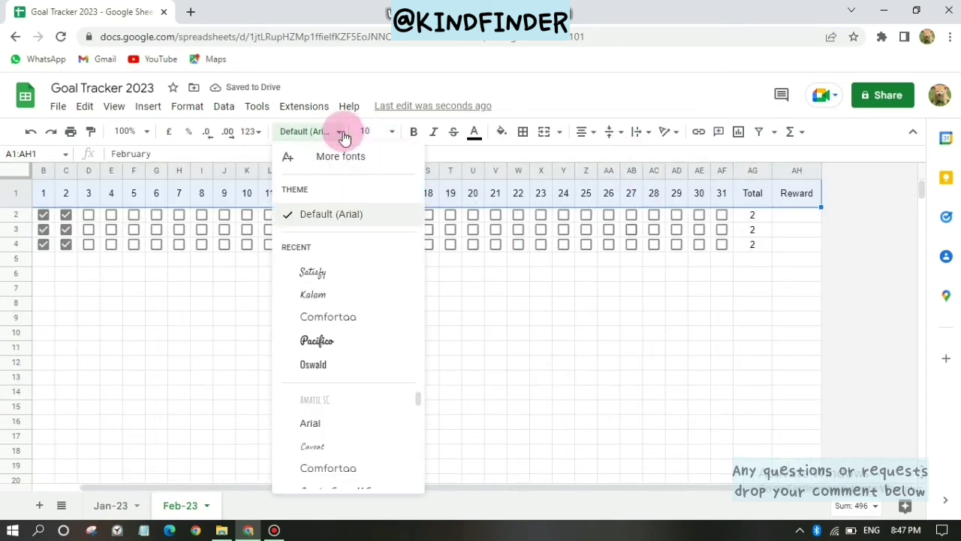
pyautogui.click(352, 276)
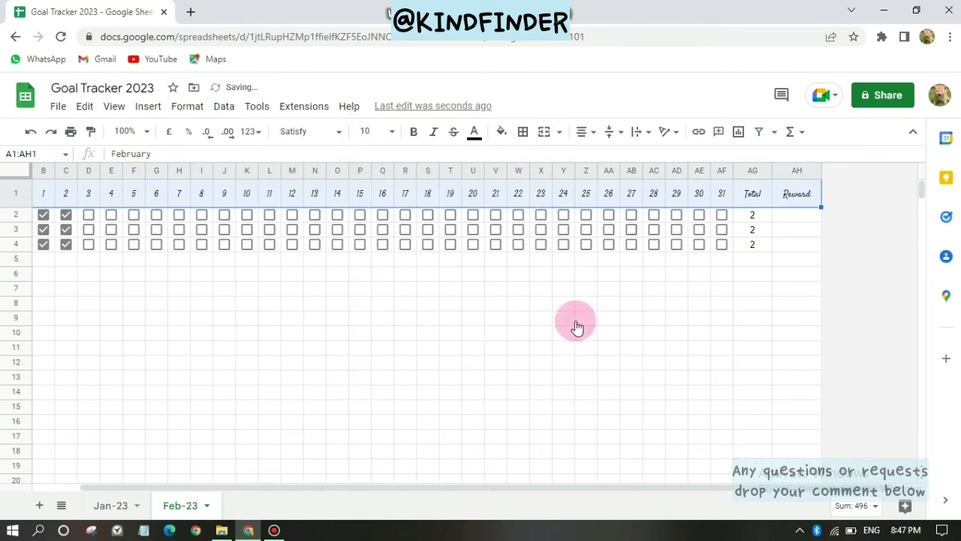
pyautogui.moveTo(854, 487); pyautogui.dragTo(697, 484)
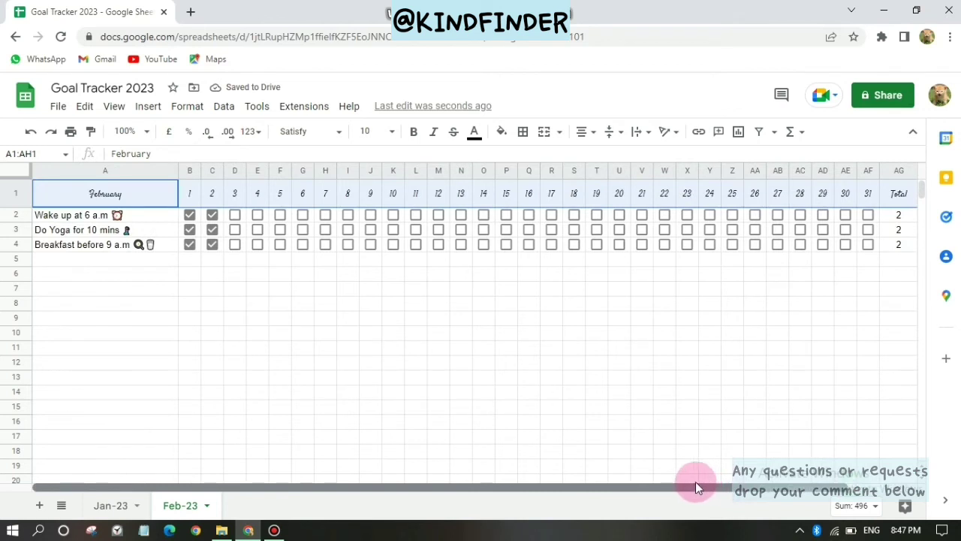
# Step: Set the February title to font size 17 and enlarge the task names in A2:A4
pyautogui.click(144, 189)
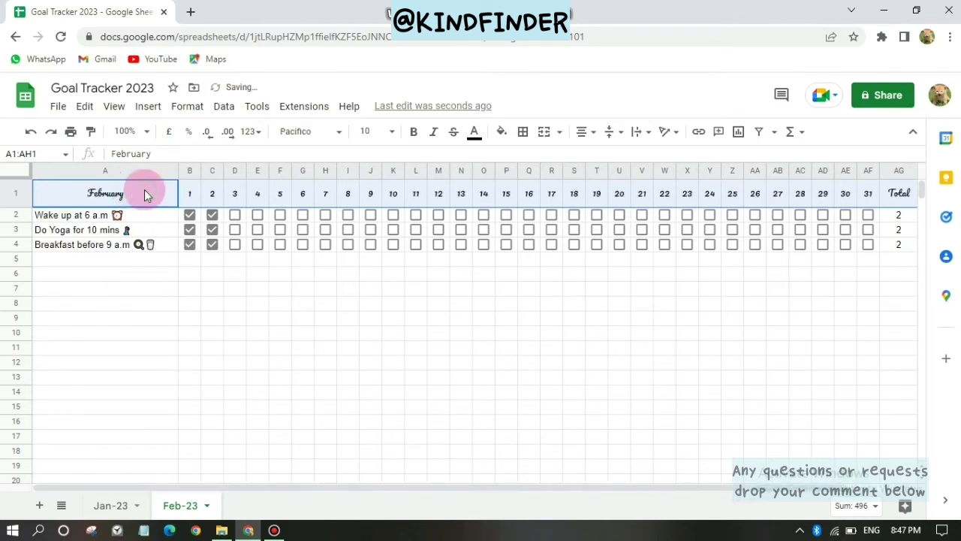
pyautogui.click(381, 132)
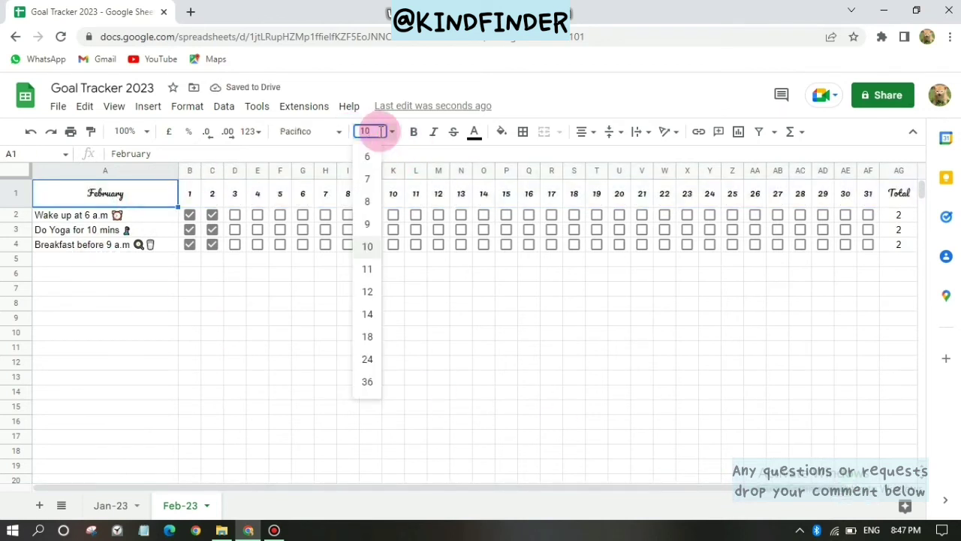
pyautogui.write('17')
pyautogui.press('Return')
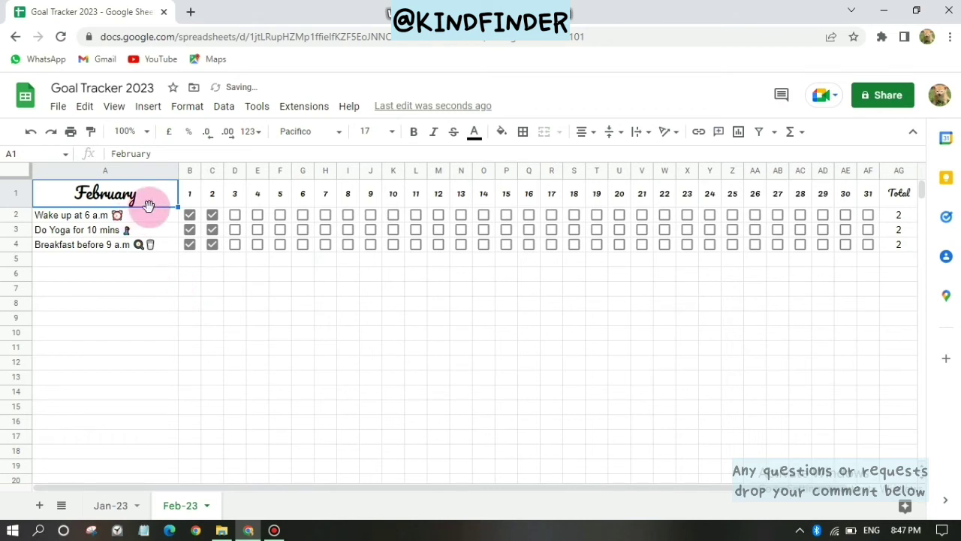
pyautogui.moveTo(35, 216); pyautogui.dragTo(75, 245)
pyautogui.hotkey('ctrl', 'shift', '.')
pyautogui.click(295, 311)
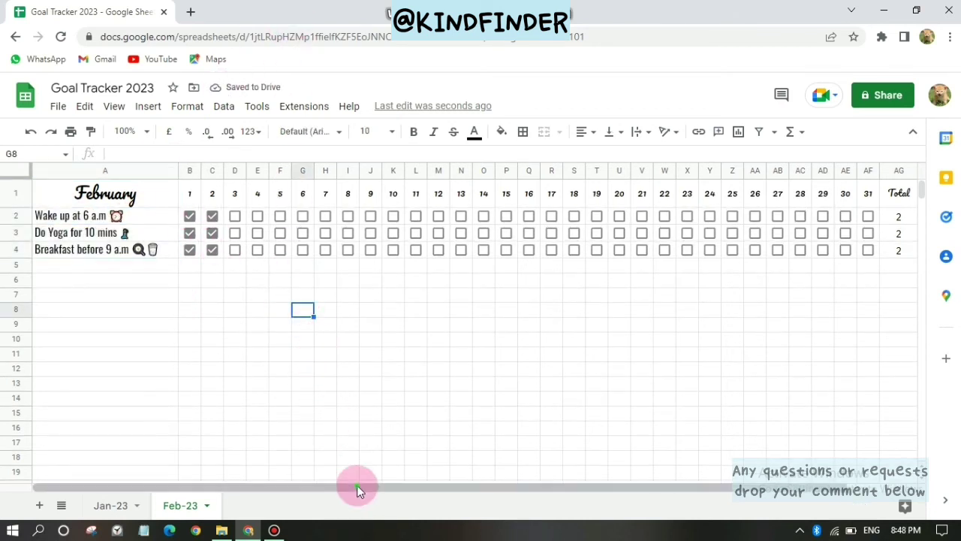
pyautogui.moveTo(357, 490)
pyautogui.mouseDown()
pyautogui.moveTo(484, 500)
pyautogui.moveTo(345, 500)
pyautogui.mouseUp()
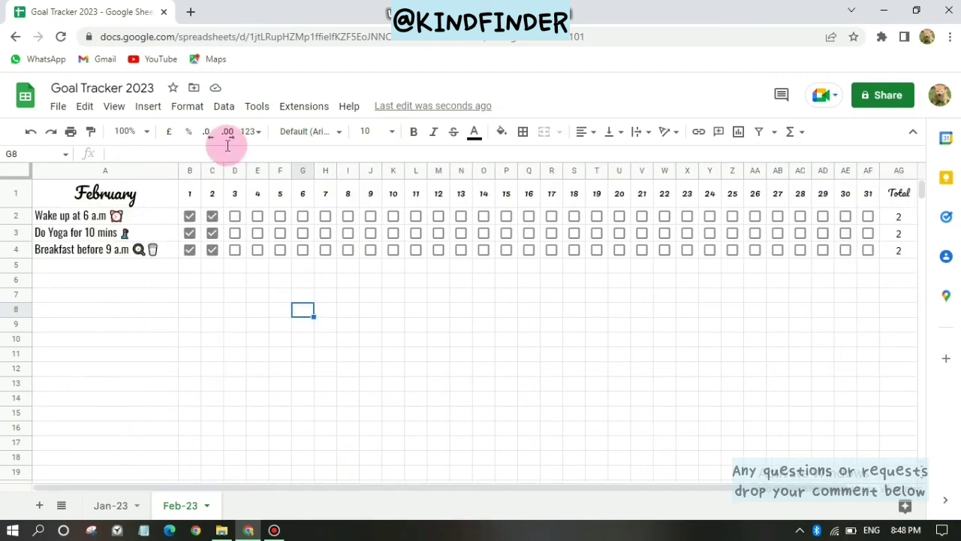
# Step: Freeze the Feb-23 sheet up to column A via View > Freeze
pyautogui.click(140, 165)
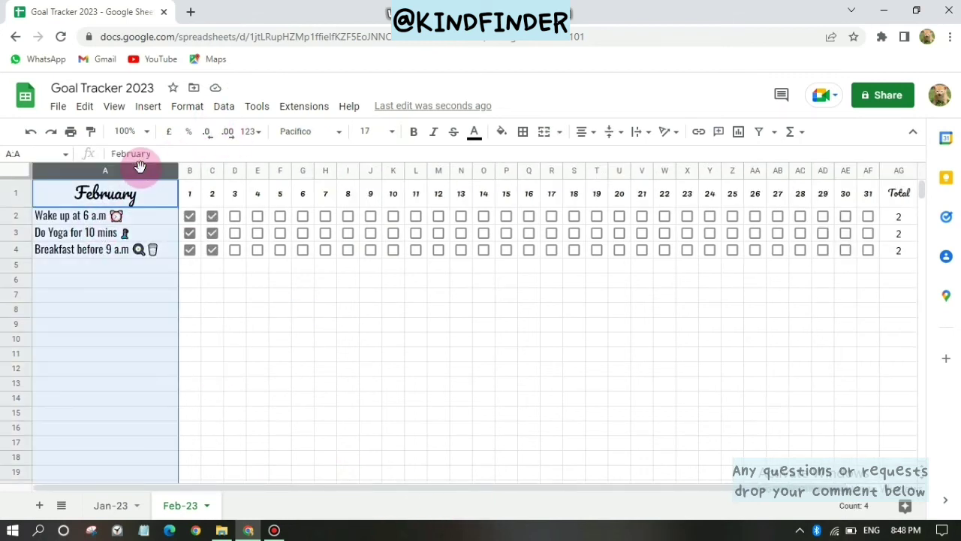
pyautogui.click(115, 109)
pyautogui.moveTo(141, 154)
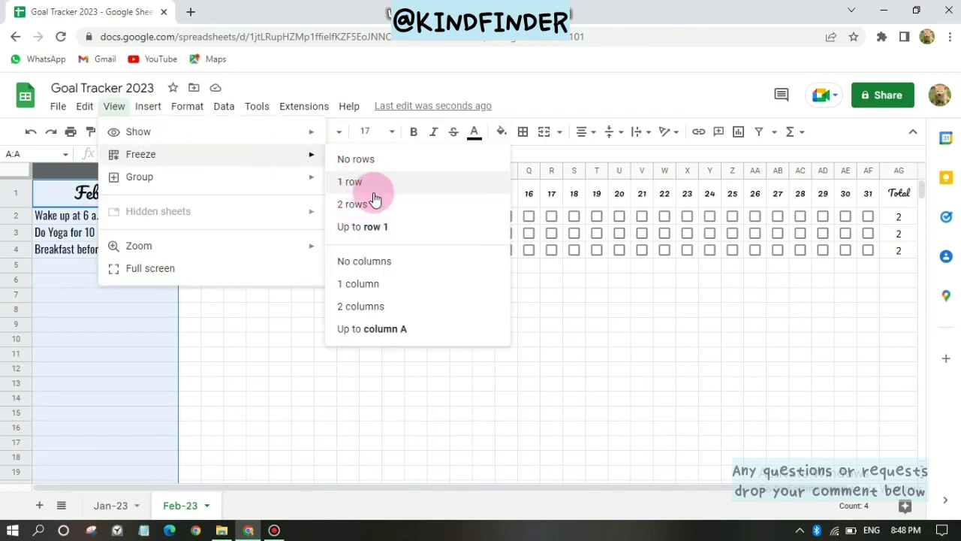
pyautogui.click(363, 293)
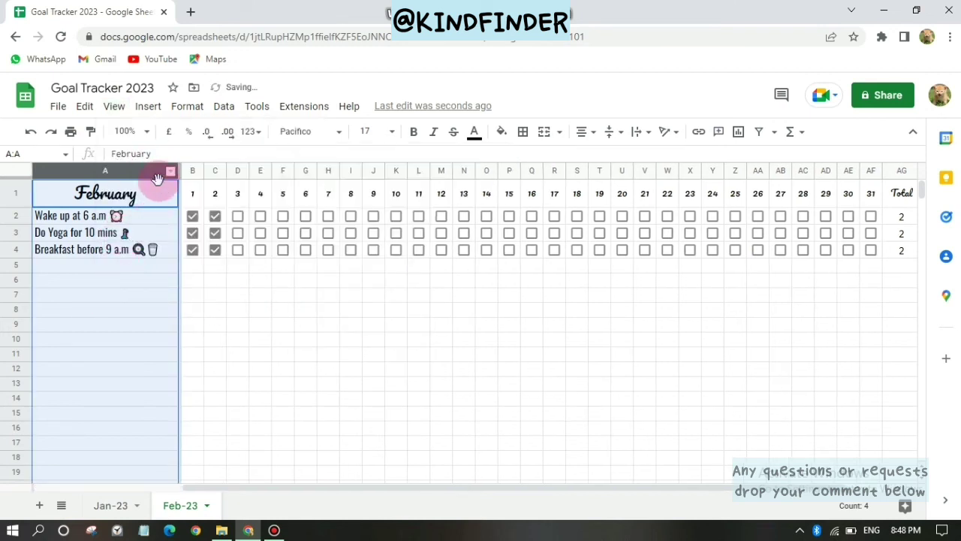
pyautogui.moveTo(289, 485)
pyautogui.mouseDown()
pyautogui.moveTo(461, 487)
pyautogui.moveTo(254, 487)
pyautogui.mouseUp()
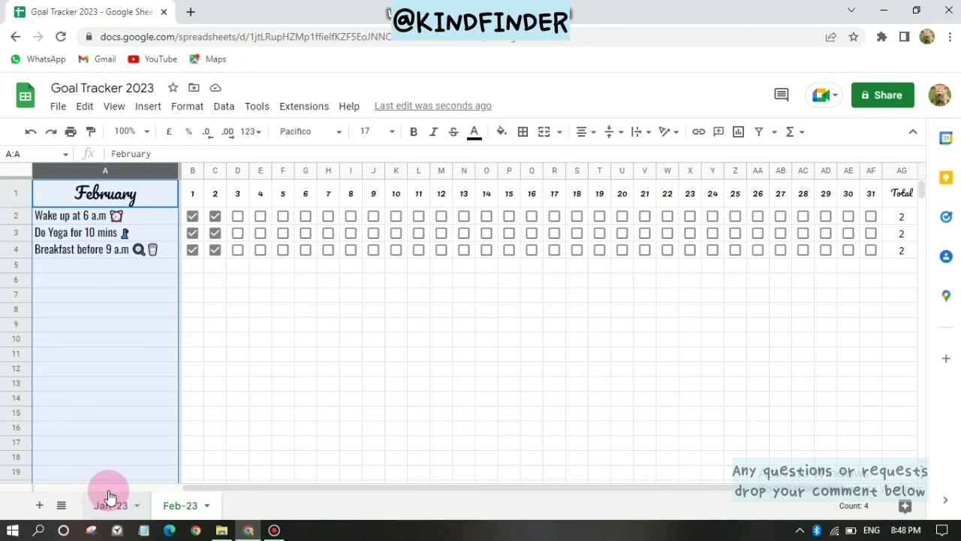
# Step: Copy the entire Jan-23 sheet and paste it over all of Feb-23
pyautogui.click(109, 496)
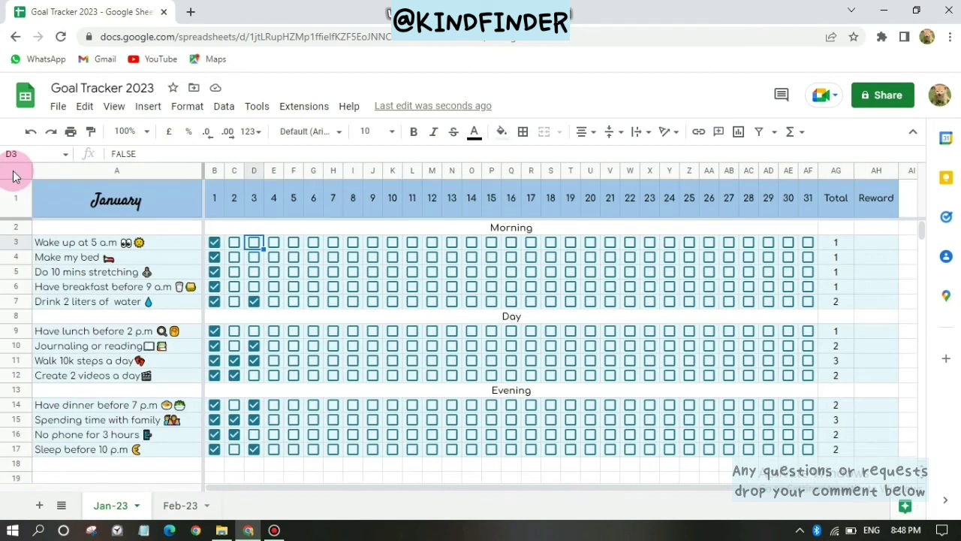
pyautogui.click(13, 174)
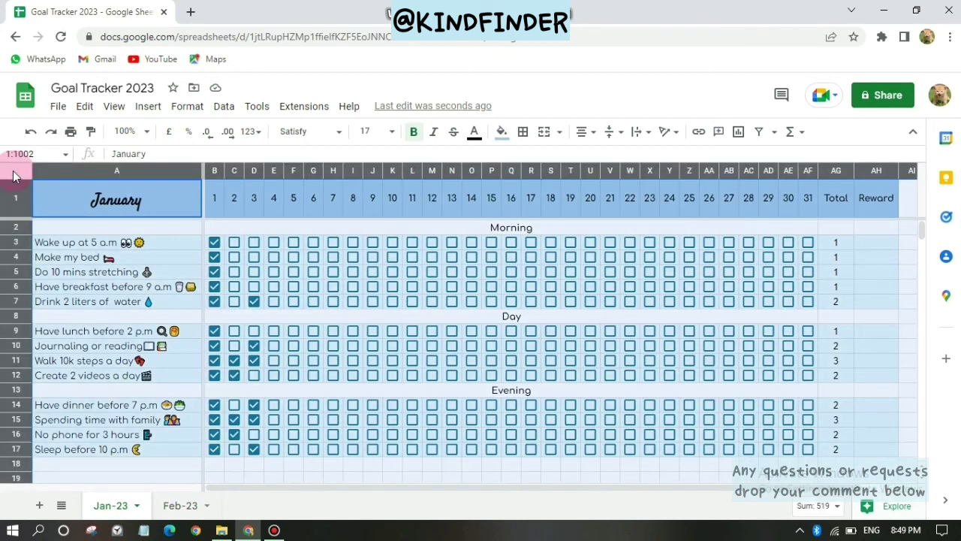
pyautogui.rightClick(60, 197)
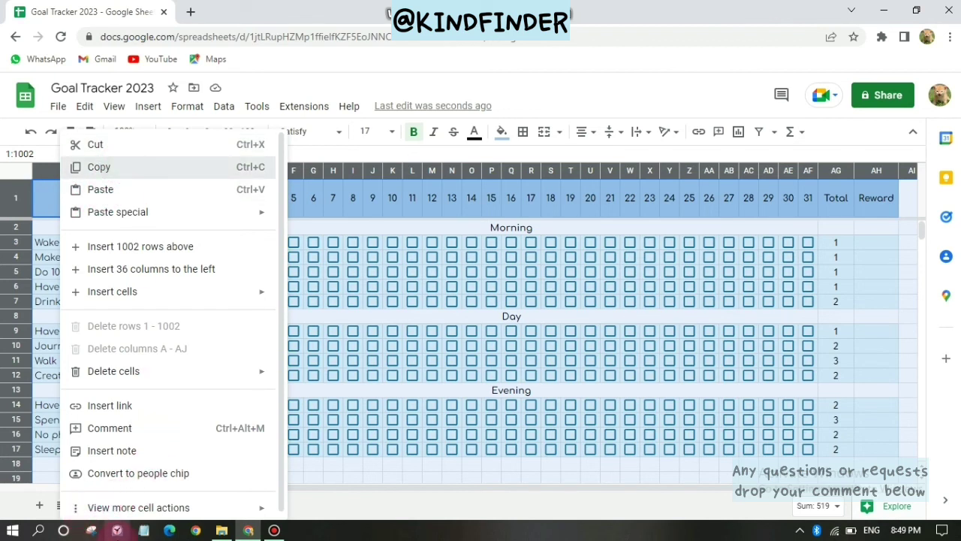
pyautogui.click(196, 168)
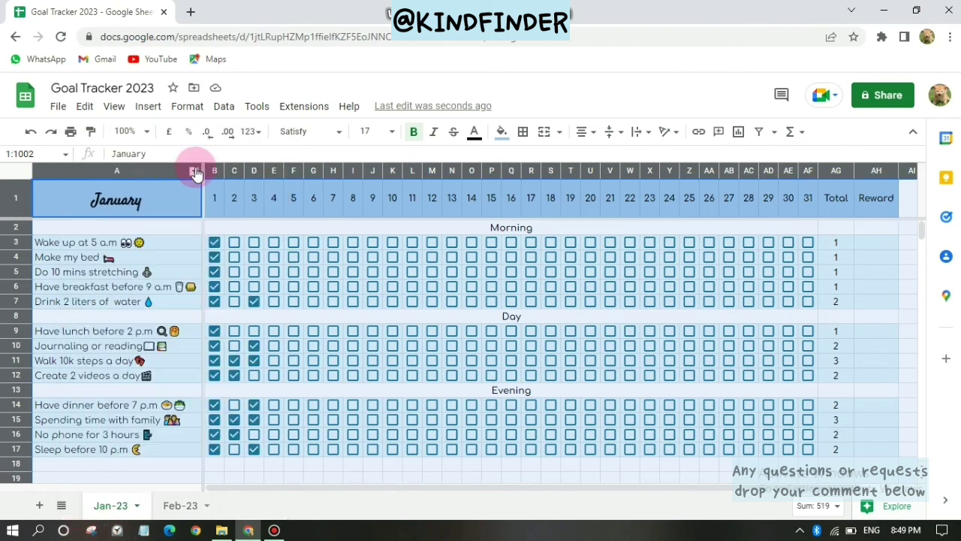
pyautogui.click(177, 507)
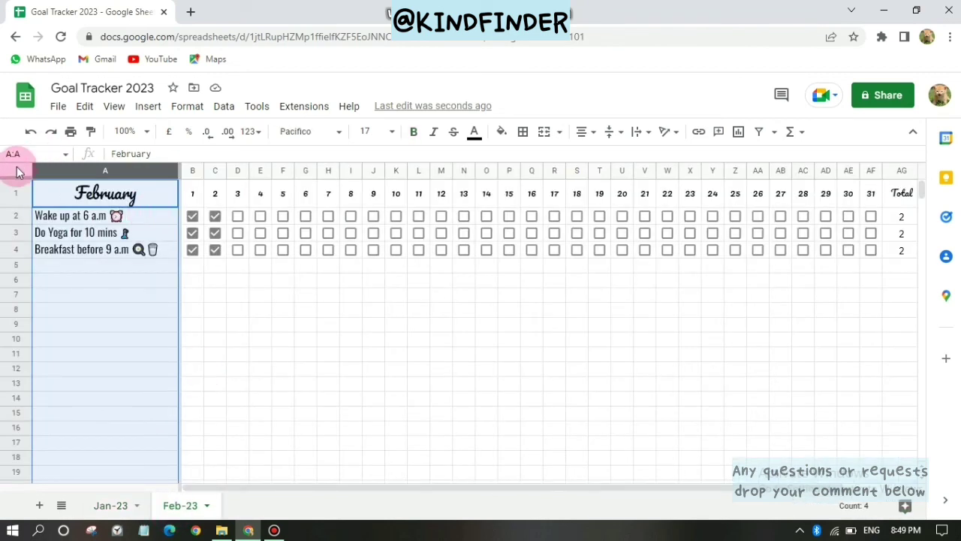
pyautogui.click(18, 172)
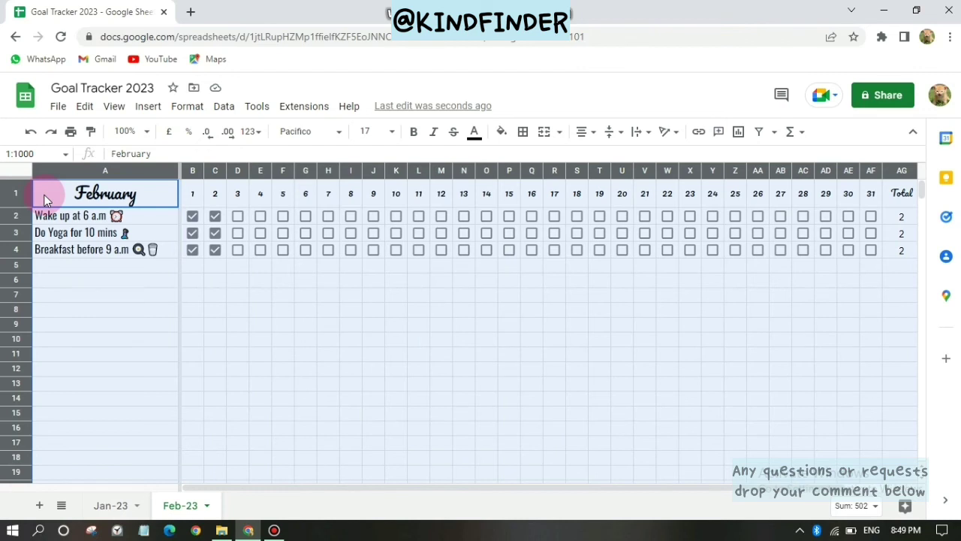
pyautogui.rightClick(44, 200)
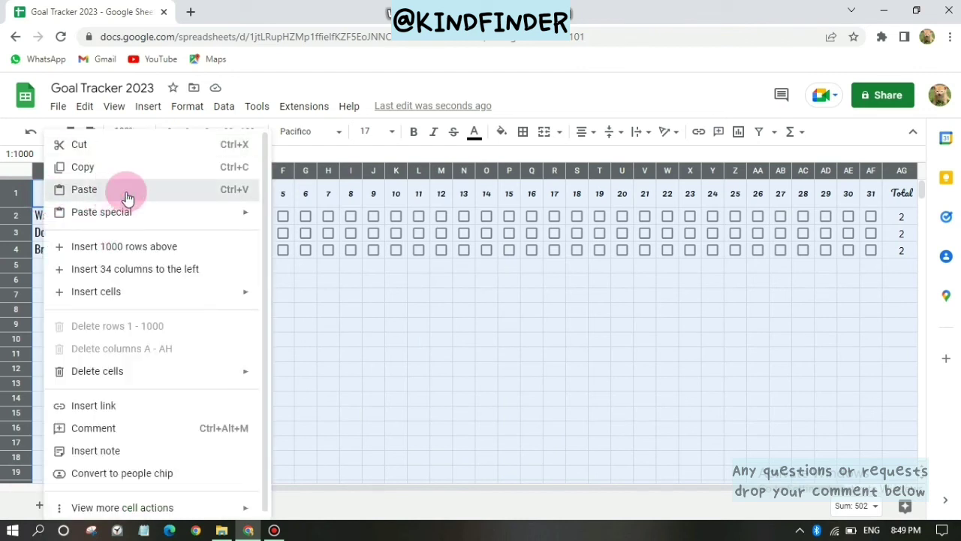
pyautogui.click(84, 189)
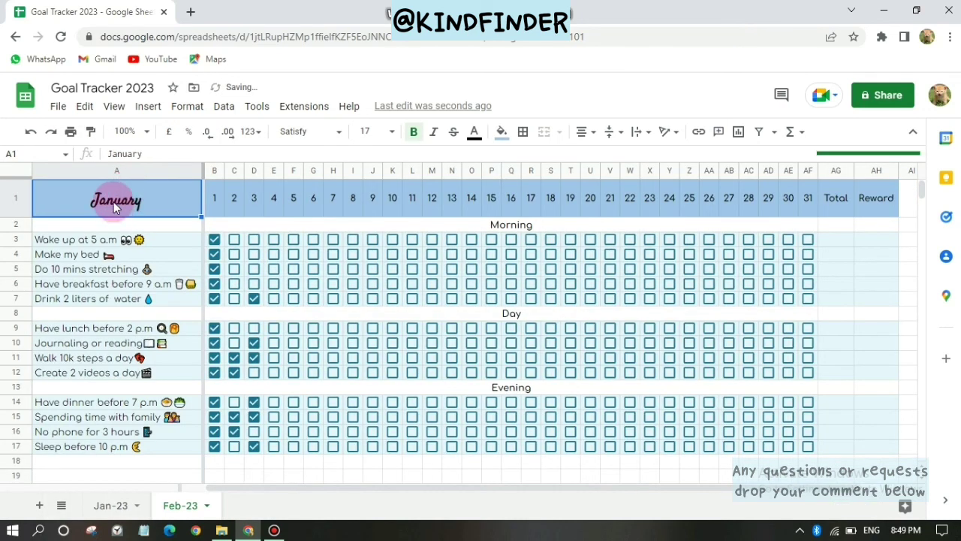
# Step: Retitle cell A1 from January to February
pyautogui.doubleClick(72, 188)
pyautogui.press('BackSpace')
pyautogui.press('BackSpace')
pyautogui.press('BackSpace')
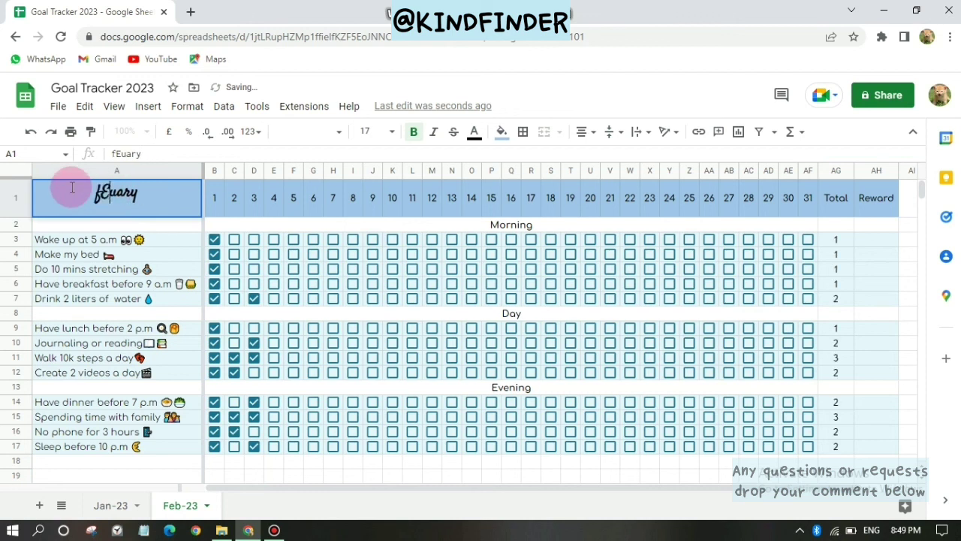
pyautogui.write('Febr')
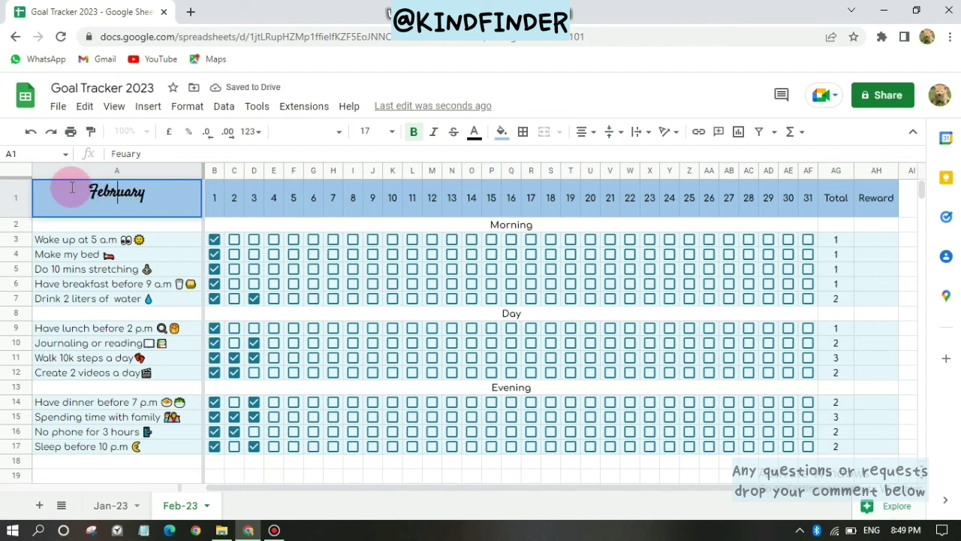
# Step: Fill the header row A1:AH1 with yellow
pyautogui.click(301, 476)
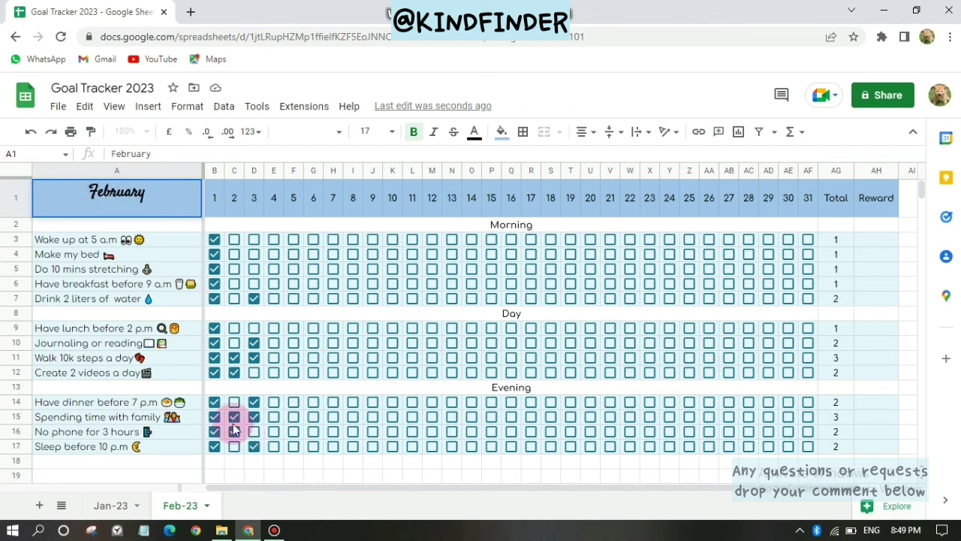
pyautogui.click(54, 193)
pyautogui.keyDown('shift'); pyautogui.click(893, 212); pyautogui.keyUp('shift')
pyautogui.click(502, 132)
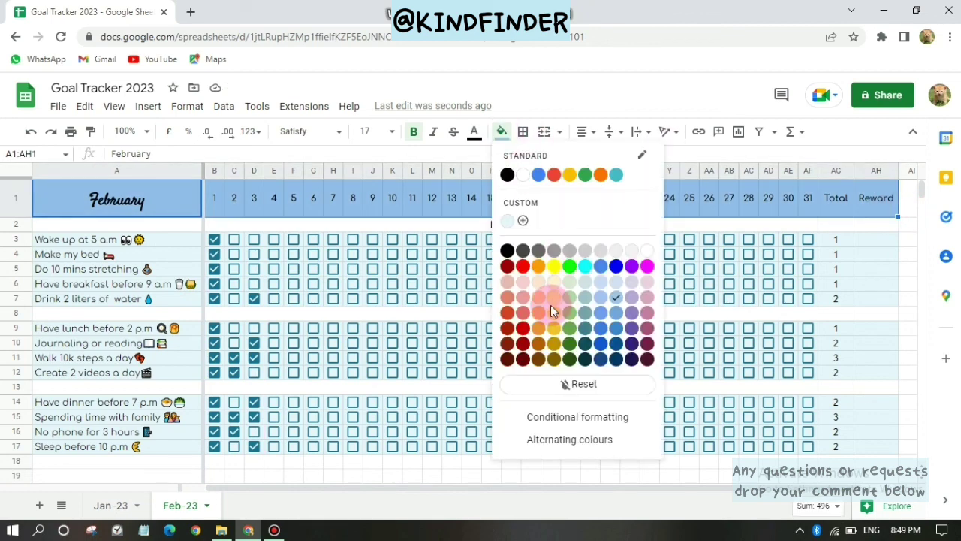
pyautogui.click(558, 270)
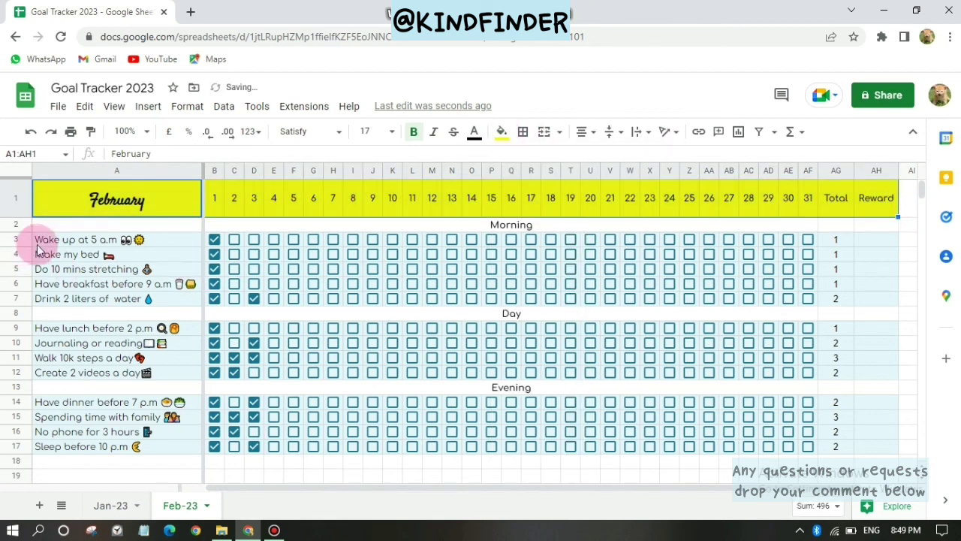
# Step: Fill the Morning (A3:AH7), Day (A9:AH12) and Evening (A14:AH17) rows pale tan
pyautogui.moveTo(36, 240); pyautogui.dragTo(863, 300)
pyautogui.click(502, 131)
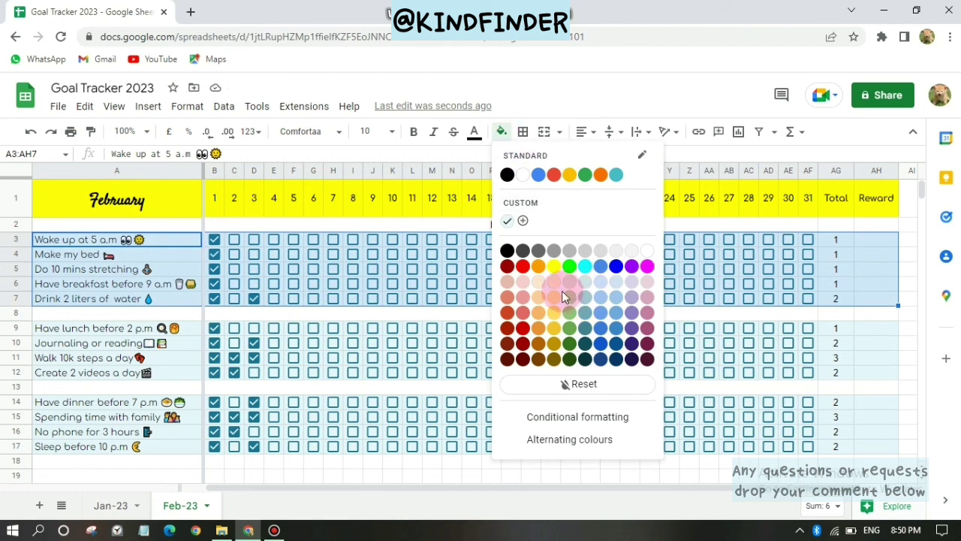
pyautogui.click(505, 293)
pyautogui.moveTo(105, 328)
pyautogui.mouseDown()
pyautogui.moveTo(762, 393)
pyautogui.moveTo(876, 376)
pyautogui.mouseUp()
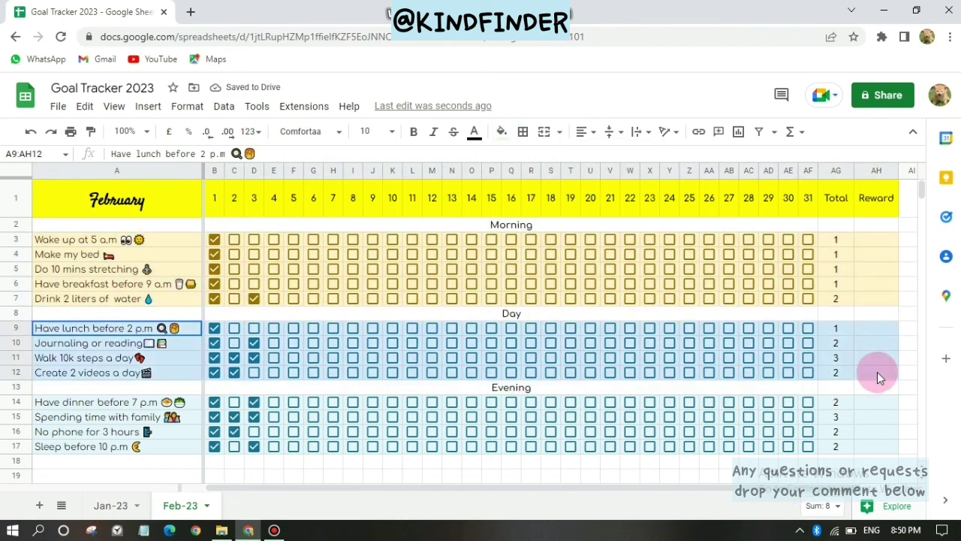
pyautogui.click(502, 131)
pyautogui.click(554, 308)
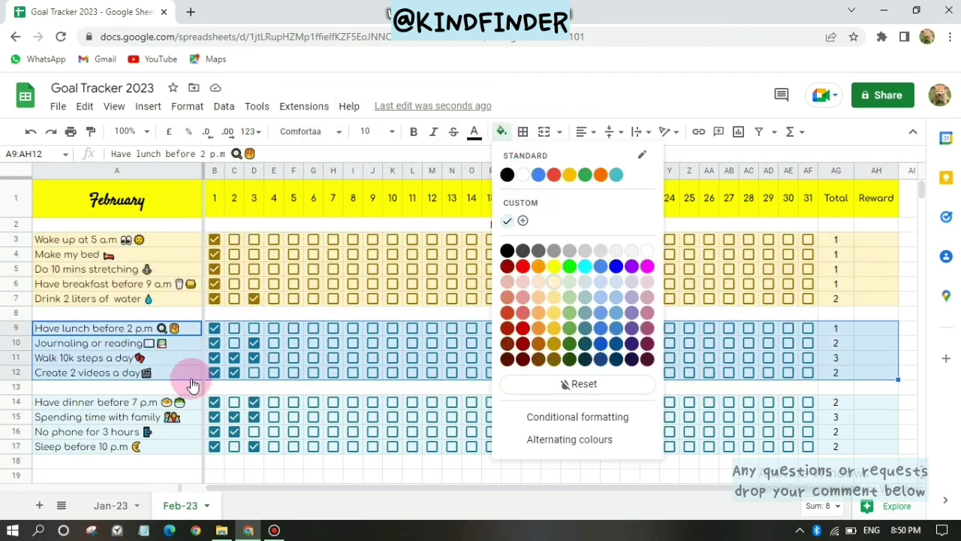
pyautogui.moveTo(106, 402); pyautogui.dragTo(876, 446)
pyautogui.click(502, 131)
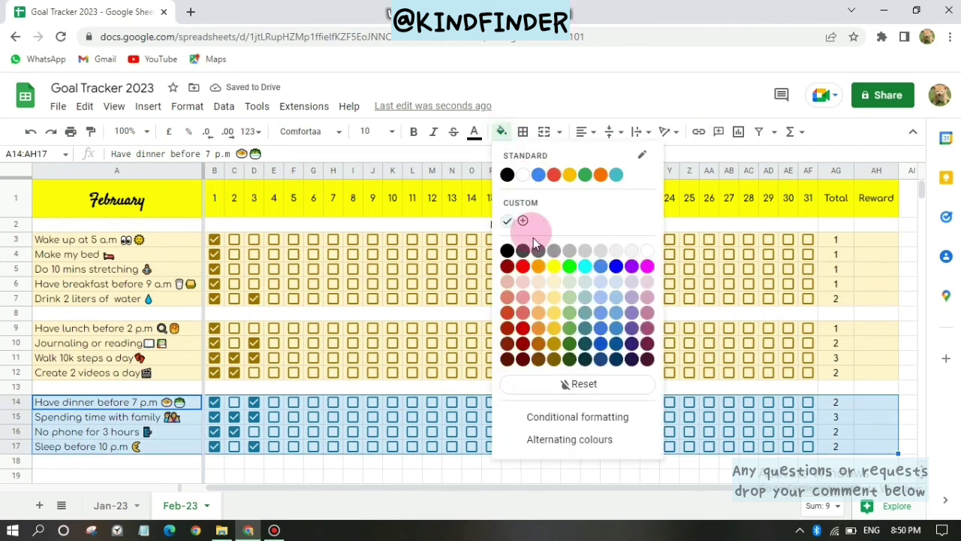
pyautogui.click(554, 284)
pyautogui.click(268, 478)
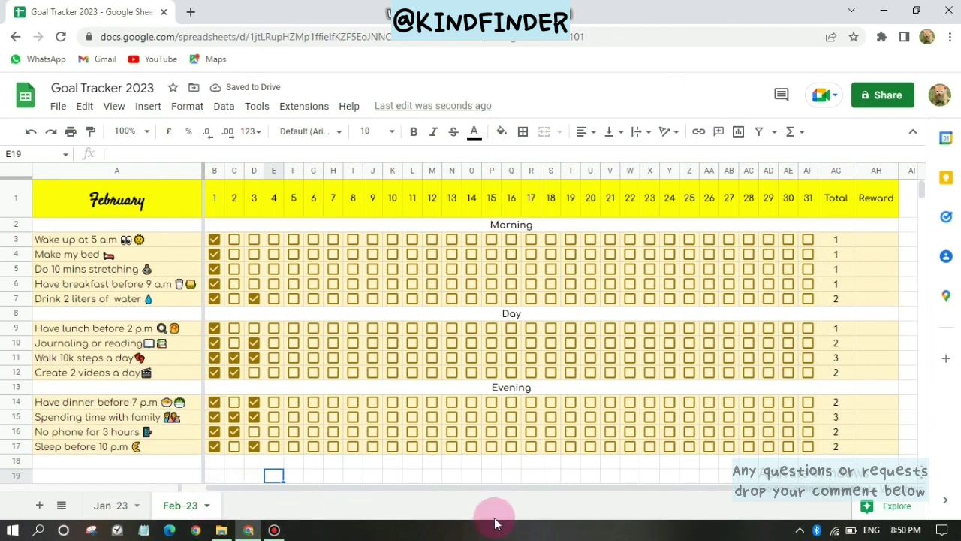
# Step: Return to the Jan-23 sheet tab
pyautogui.click(113, 506)
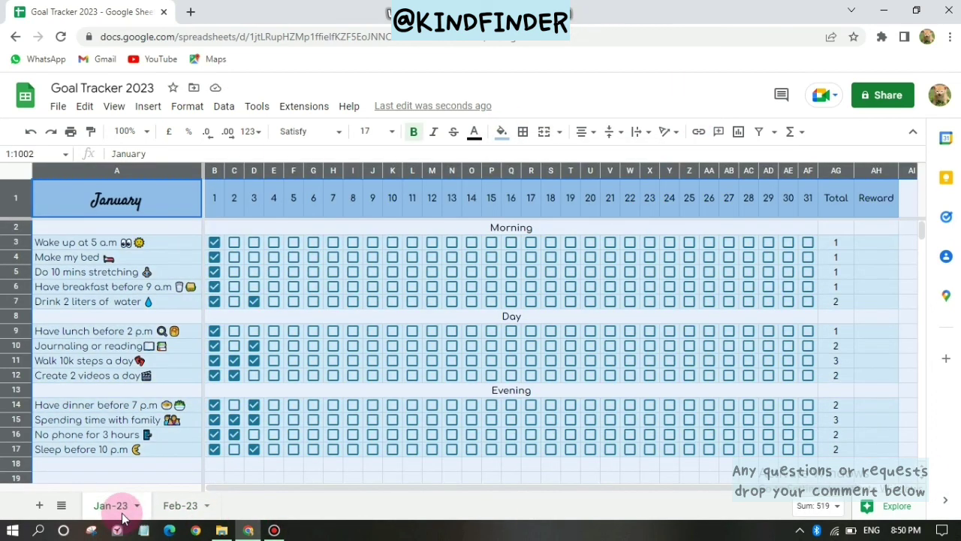